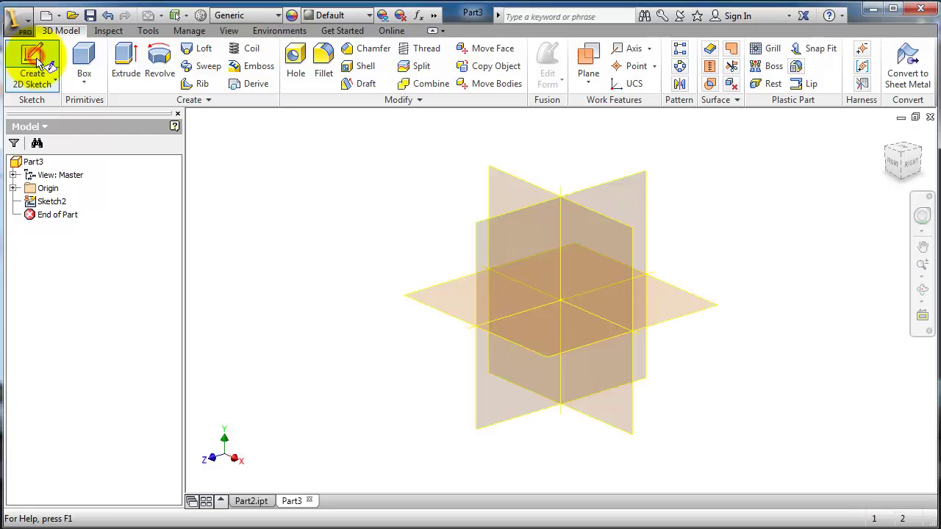
Step: Start a sketch on the YZ plane and insert the linked plate image with its upper-left corner at the origin
{"action": "left_click", "coordinate": [515, 301]}
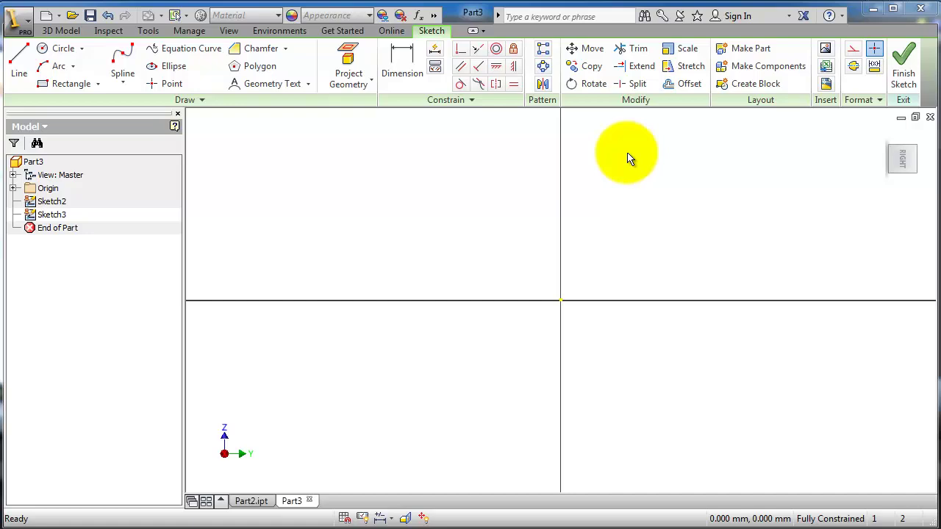
{"action": "left_click", "coordinate": [825, 51]}
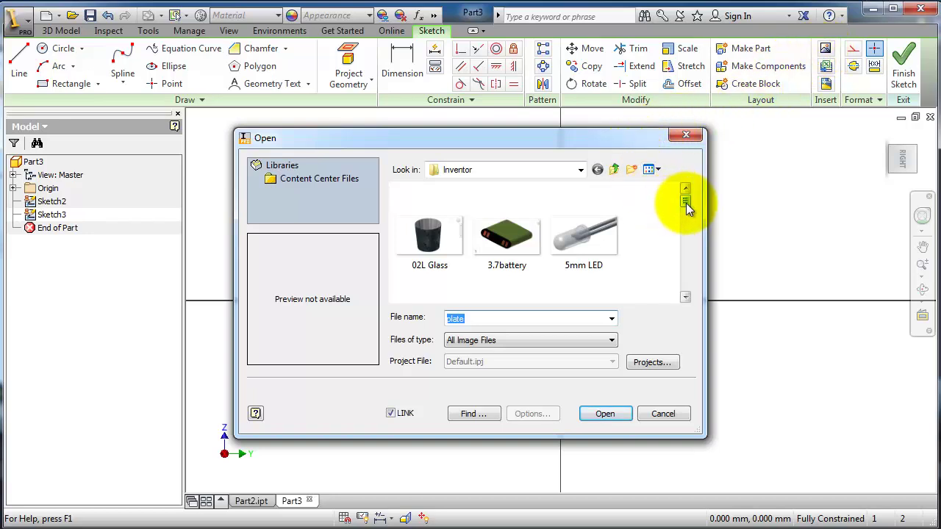
{"action": "left_click_drag", "start_coordinate": [686, 199], "coordinate": [678, 278]}
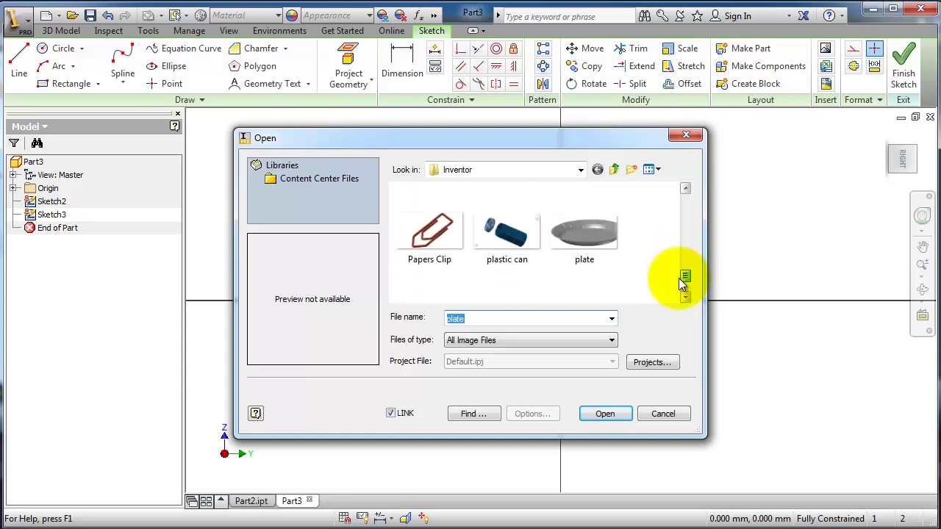
{"action": "left_click", "coordinate": [588, 235]}
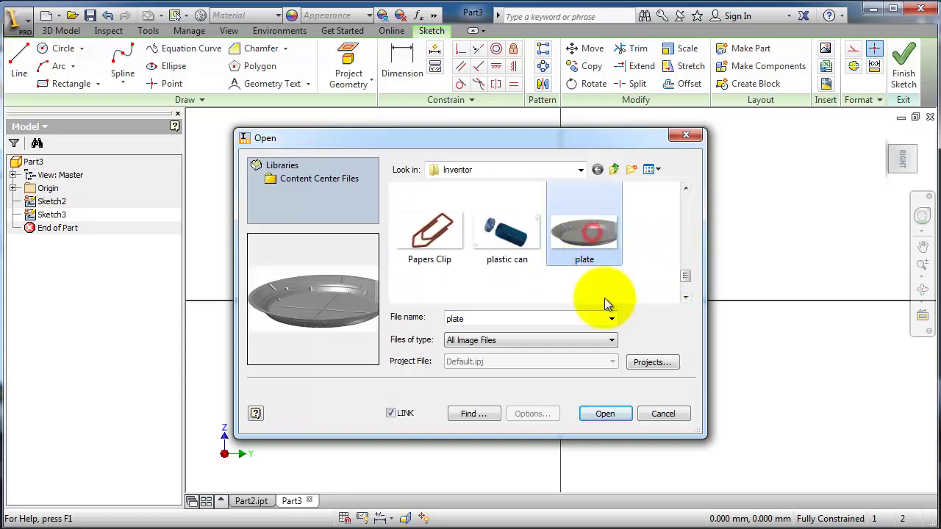
{"action": "left_click", "coordinate": [602, 414]}
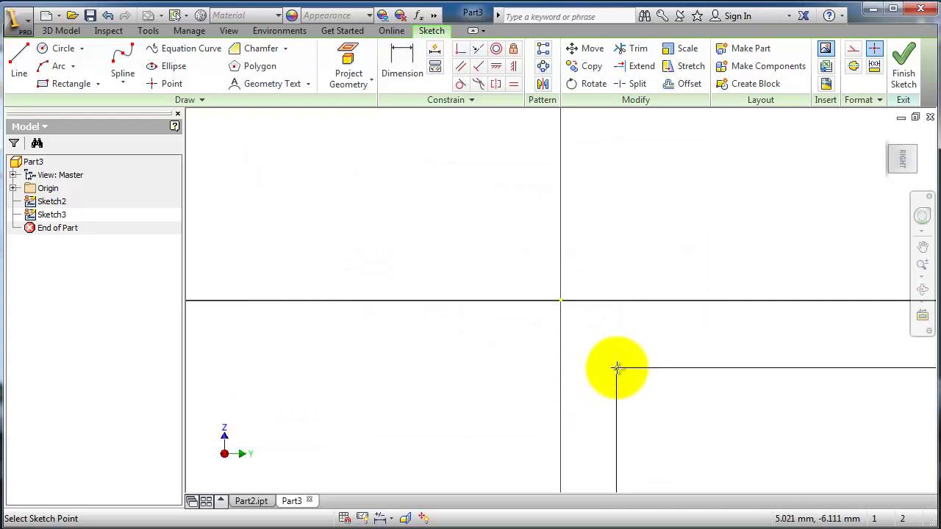
{"action": "scroll", "coordinate": [485, 189], "scroll_direction": "down", "scroll_amount": 3}
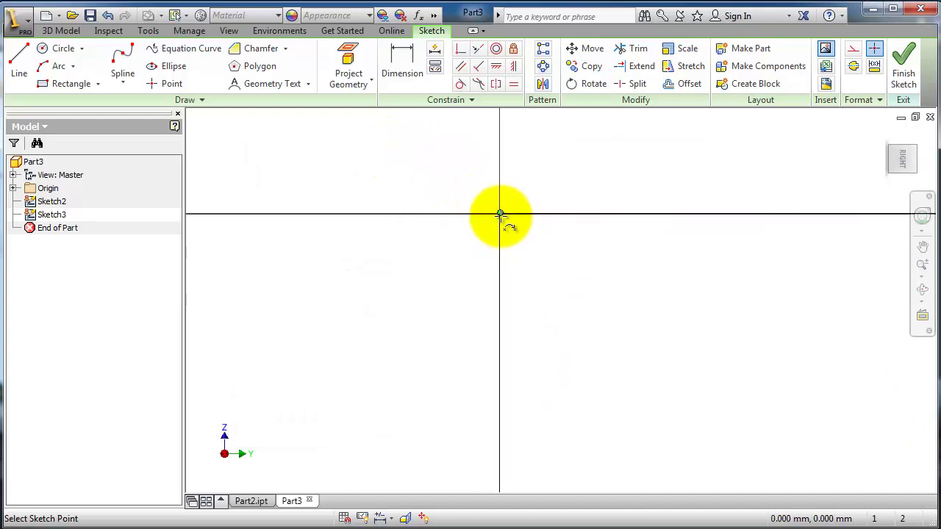
{"action": "left_click", "coordinate": [499, 215]}
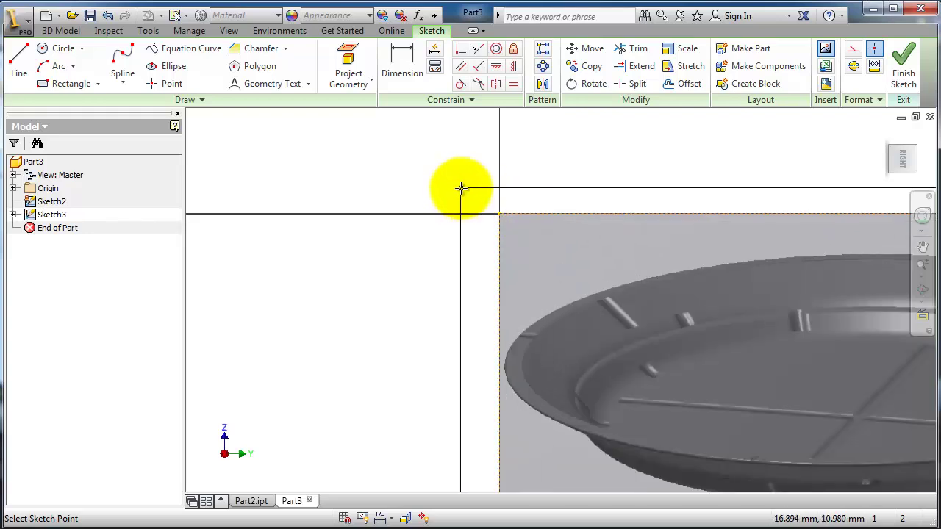
{"action": "left_click_drag", "start_coordinate": [461, 188], "coordinate": [479, 213]}
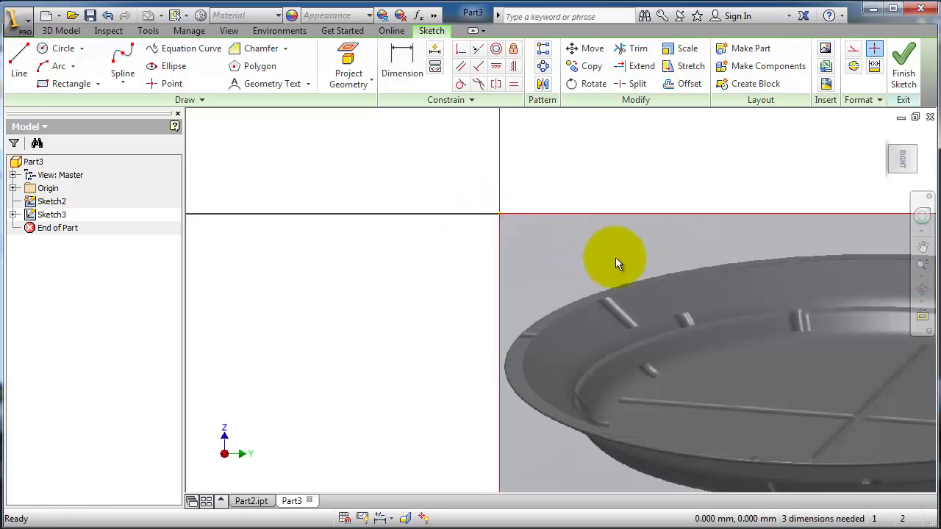
Step: Try to move the plate image and inspect the constraint at its origin corner
{"action": "mouse_move", "coordinate": [784, 357]}
{"action": "left_mouse_down"}
{"action": "mouse_move", "coordinate": [669, 316]}
{"action": "mouse_move", "coordinate": [637, 346]}
{"action": "mouse_move", "coordinate": [651, 335]}
{"action": "mouse_move", "coordinate": [670, 265]}
{"action": "mouse_move", "coordinate": [663, 305]}
{"action": "mouse_move", "coordinate": [595, 361]}
{"action": "mouse_move", "coordinate": [588, 331]}
{"action": "mouse_move", "coordinate": [624, 255]}
{"action": "mouse_move", "coordinate": [613, 321]}
{"action": "mouse_move", "coordinate": [495, 332]}
{"action": "mouse_move", "coordinate": [581, 242]}
{"action": "mouse_move", "coordinate": [554, 369]}
{"action": "mouse_move", "coordinate": [580, 374]}
{"action": "mouse_move", "coordinate": [637, 334]}
{"action": "left_mouse_up"}
{"action": "scroll", "coordinate": [674, 336], "scroll_direction": "up", "scroll_amount": 4}
{"action": "scroll", "coordinate": [636, 332], "scroll_direction": "up", "scroll_amount": 5}
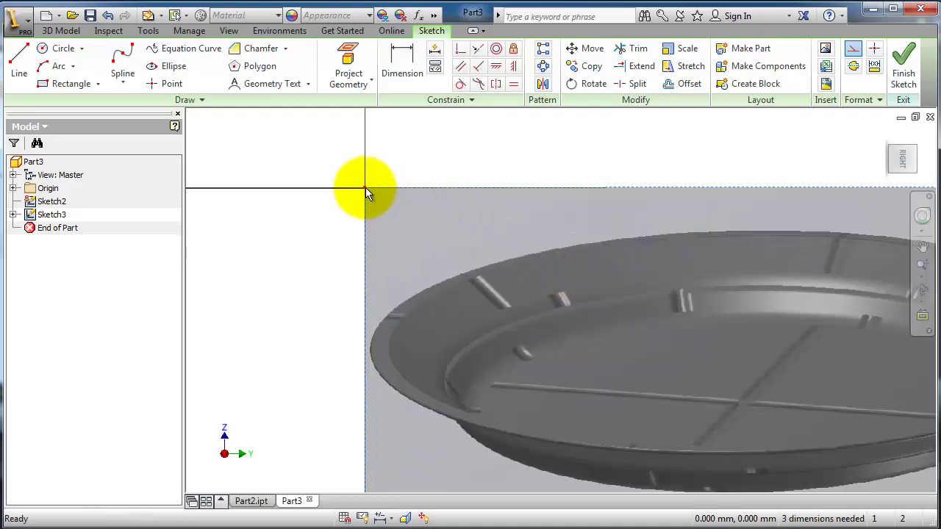
{"action": "left_click", "coordinate": [435, 66]}
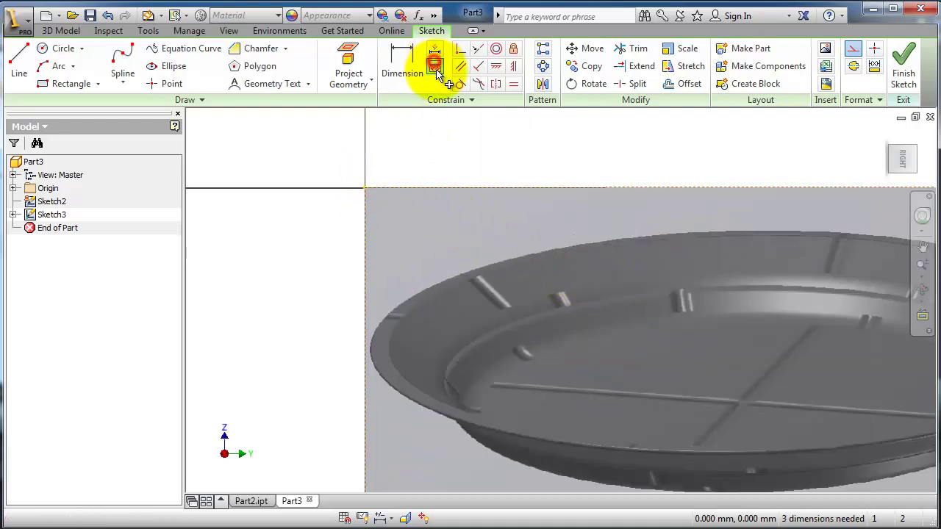
{"action": "left_click", "coordinate": [374, 197]}
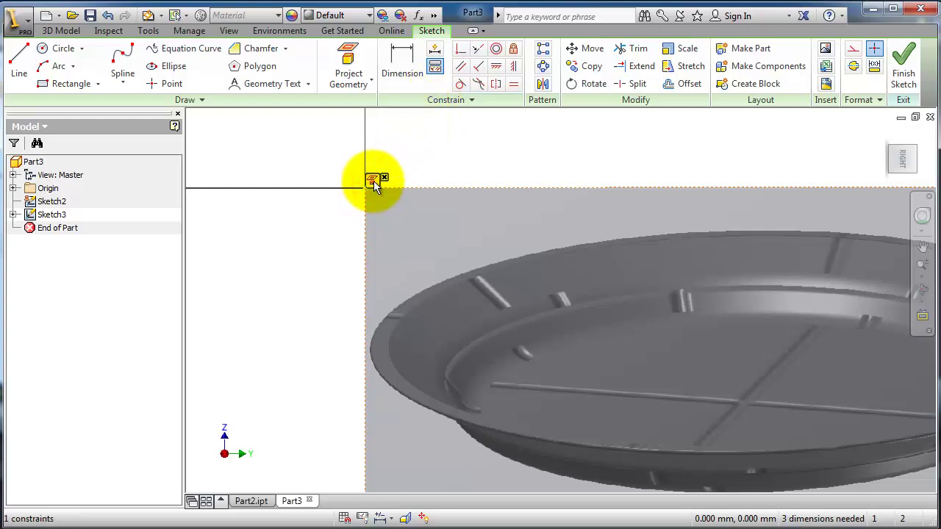
{"action": "left_click", "coordinate": [384, 178]}
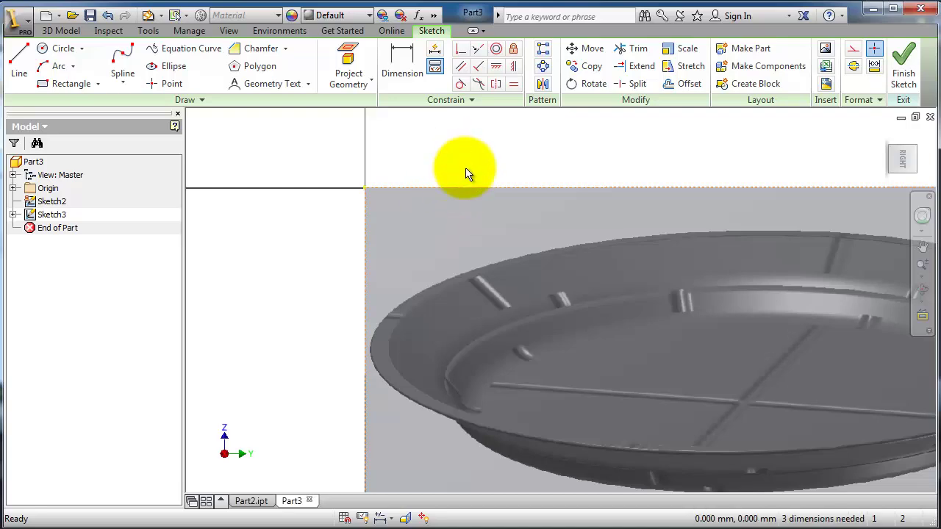
{"action": "key", "text": "Escape"}
{"action": "mouse_move", "coordinate": [480, 233]}
{"action": "left_mouse_down"}
{"action": "mouse_move", "coordinate": [466, 210]}
{"action": "mouse_move", "coordinate": [445, 227]}
{"action": "left_mouse_up"}
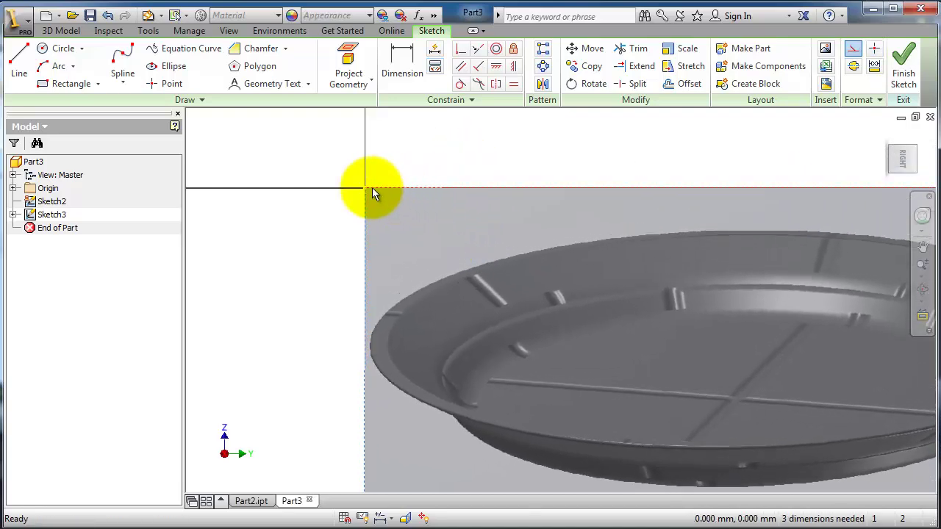
Step: Delete the constraint that ties the plate image's corner to the sketch origin
{"action": "left_click", "coordinate": [434, 65]}
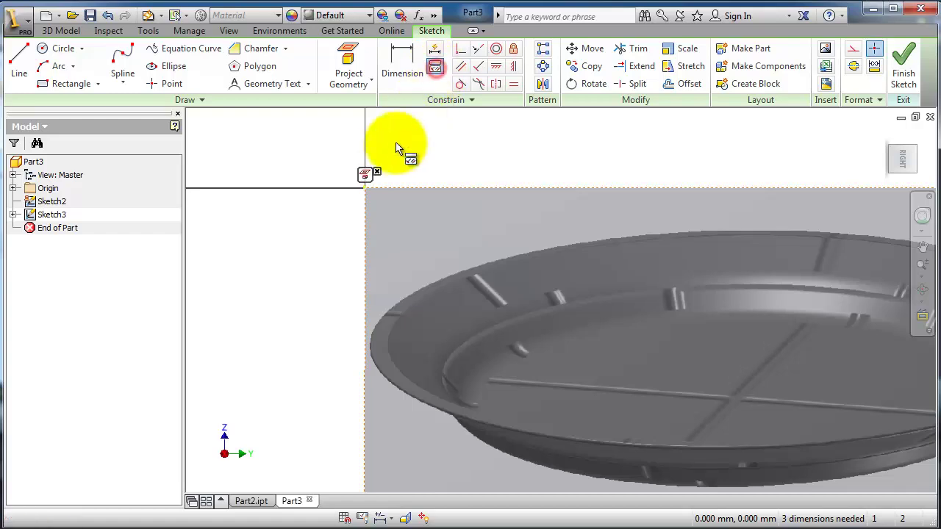
{"action": "right_click", "coordinate": [369, 179]}
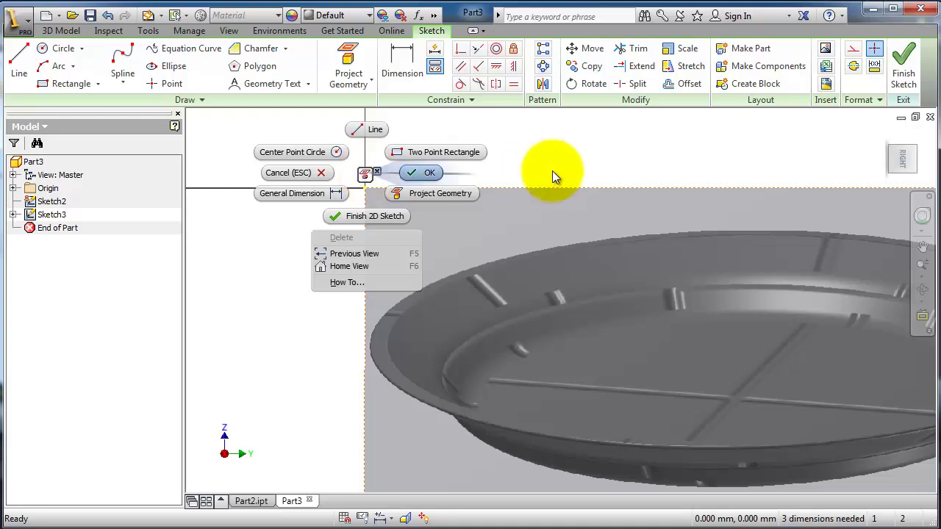
{"action": "left_click", "coordinate": [592, 146]}
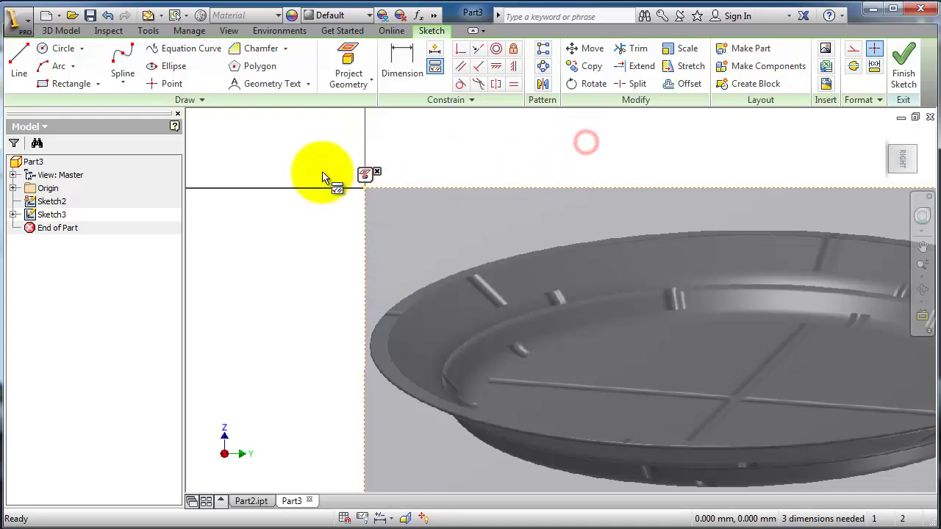
{"action": "left_click", "coordinate": [363, 187]}
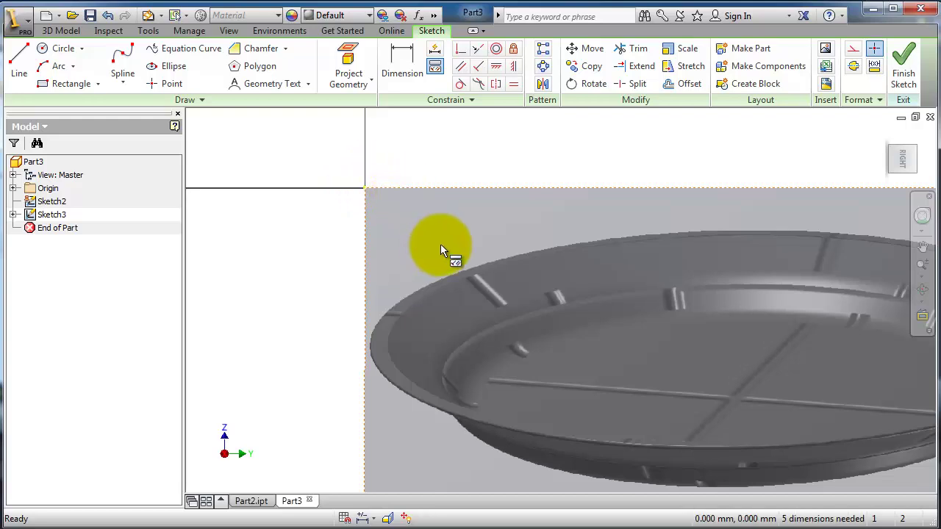
Step: Move the plate image so that its lower-right corner lies on the sketch origin
{"action": "mouse_move", "coordinate": [445, 244]}
{"action": "left_mouse_down"}
{"action": "mouse_move", "coordinate": [384, 221]}
{"action": "mouse_move", "coordinate": [339, 187]}
{"action": "left_mouse_up"}
{"action": "scroll", "coordinate": [572, 235], "scroll_direction": "up", "scroll_amount": 2}
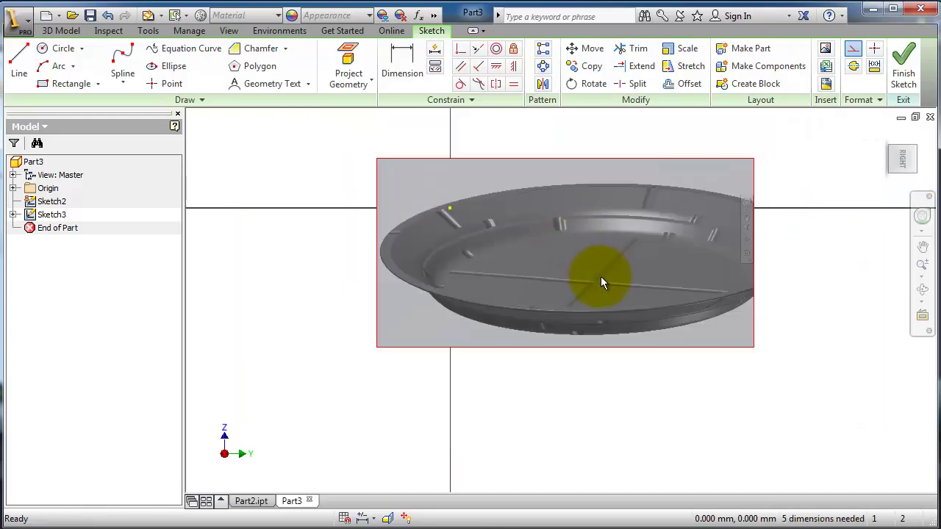
{"action": "scroll", "coordinate": [601, 282], "scroll_direction": "up", "scroll_amount": 2}
{"action": "mouse_move", "coordinate": [601, 285]}
{"action": "left_mouse_down"}
{"action": "mouse_move", "coordinate": [469, 208]}
{"action": "mouse_move", "coordinate": [427, 211]}
{"action": "left_mouse_up"}
{"action": "mouse_move", "coordinate": [425, 208]}
{"action": "left_mouse_down"}
{"action": "mouse_move", "coordinate": [433, 203]}
{"action": "mouse_move", "coordinate": [435, 245]}
{"action": "left_mouse_up"}
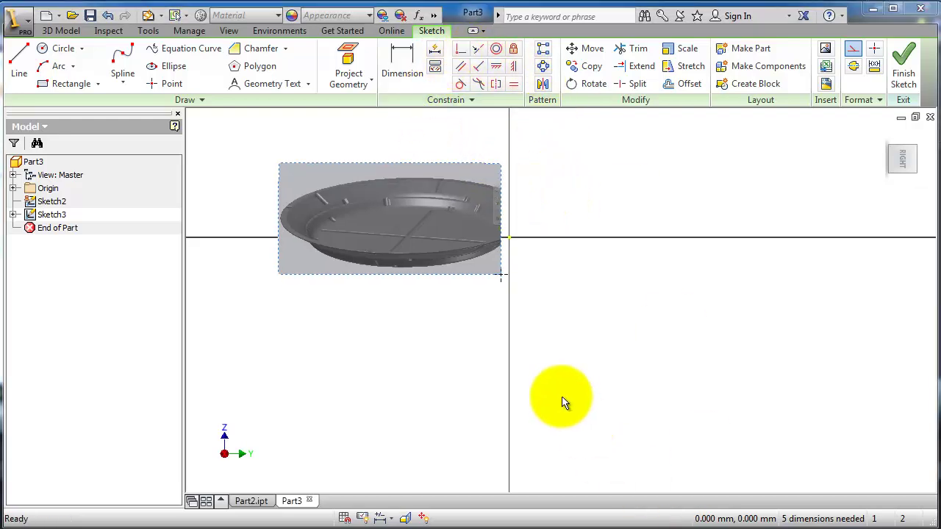
{"action": "mouse_move", "coordinate": [445, 242]}
{"action": "left_mouse_down"}
{"action": "mouse_move", "coordinate": [463, 224]}
{"action": "mouse_move", "coordinate": [452, 205]}
{"action": "left_mouse_up"}
{"action": "mouse_move", "coordinate": [529, 363]}
{"action": "middle_mouse_down"}
{"action": "mouse_move", "coordinate": [568, 360]}
{"action": "mouse_move", "coordinate": [695, 443]}
{"action": "middle_mouse_up"}
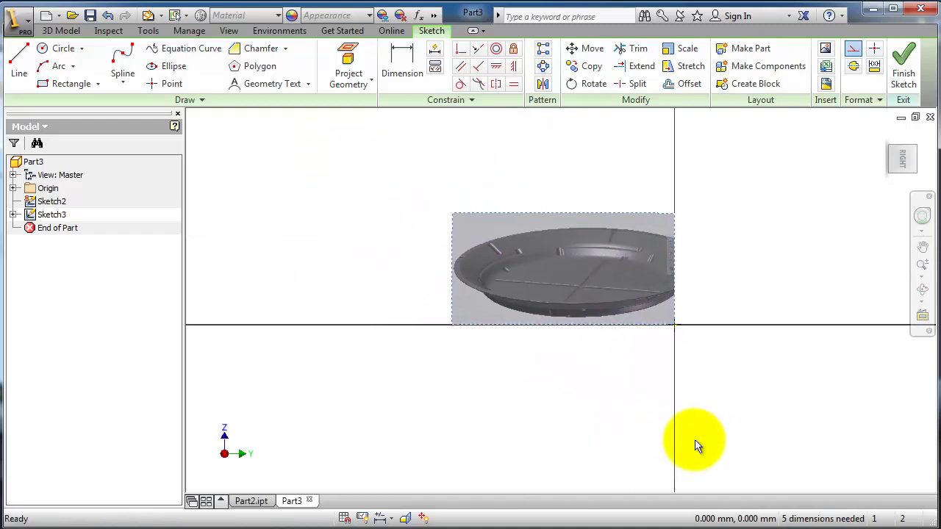
{"action": "left_click", "coordinate": [554, 324]}
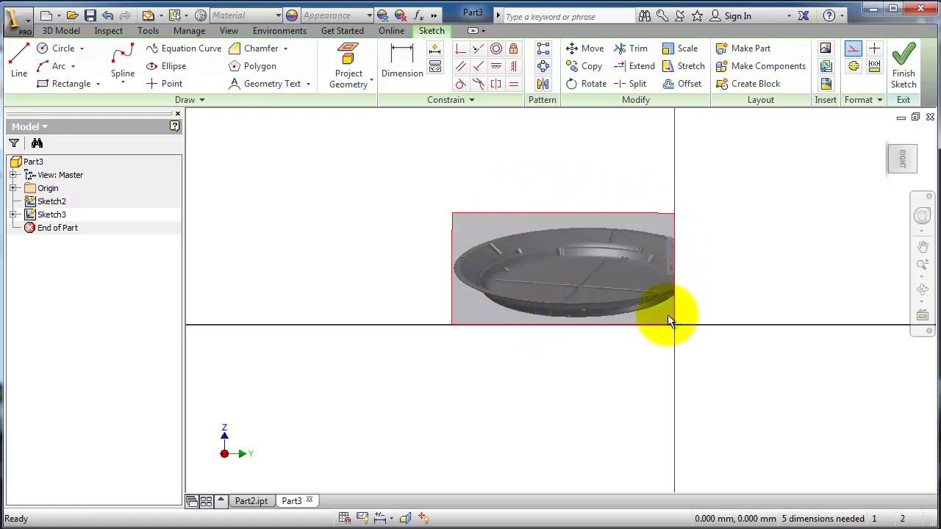
Step: Dimension the plate image's left edge and set its height to 200 mm
{"action": "left_click", "coordinate": [399, 59]}
{"action": "left_click", "coordinate": [452, 235]}
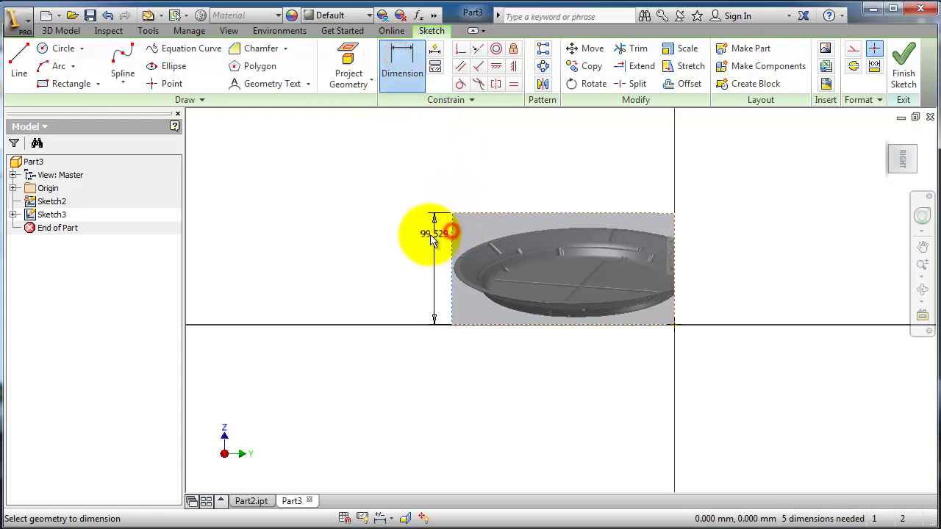
{"action": "left_click", "coordinate": [409, 242]}
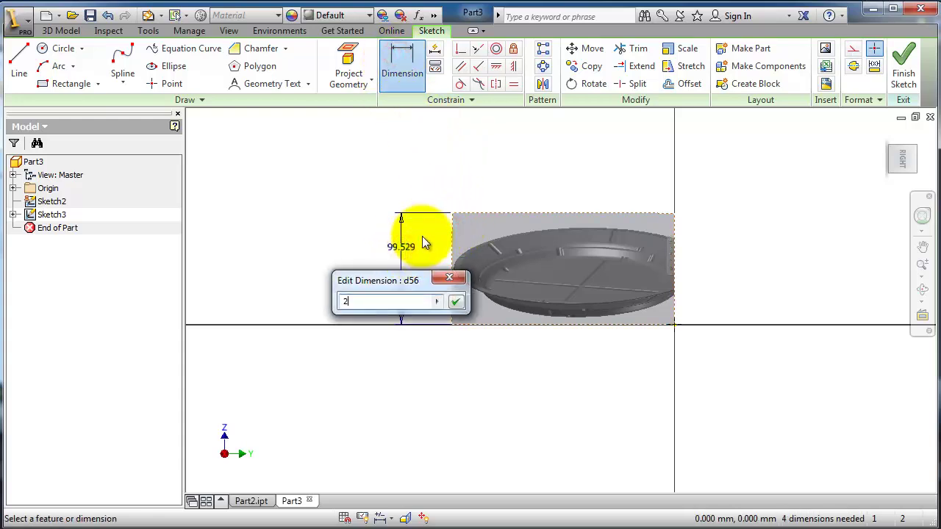
{"action": "key", "text": "Return"}
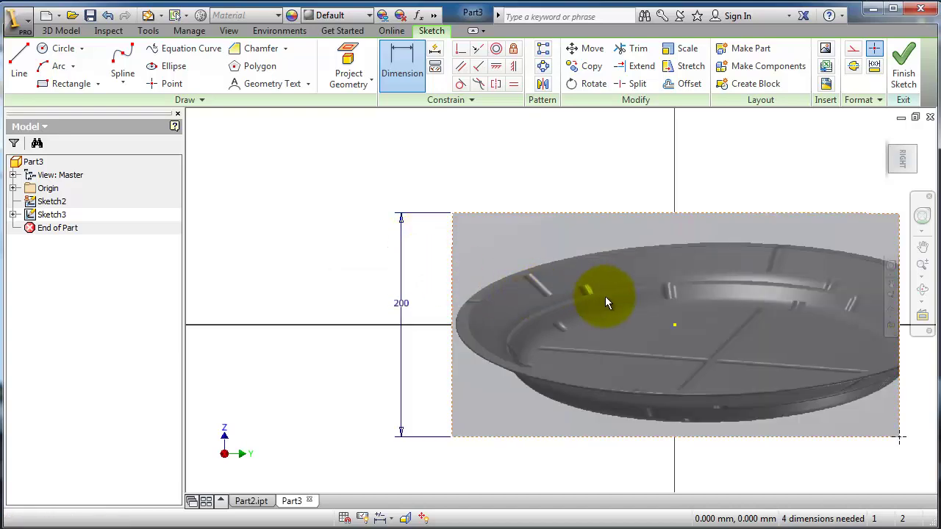
Step: Leave dimensioning and move the enlarged plate image so its lower-right corner sits on the sketch origin again
{"action": "scroll", "coordinate": [605, 296], "scroll_direction": "down", "scroll_amount": 5}
{"action": "left_click", "coordinate": [741, 228]}
{"action": "left_click", "coordinate": [655, 312]}
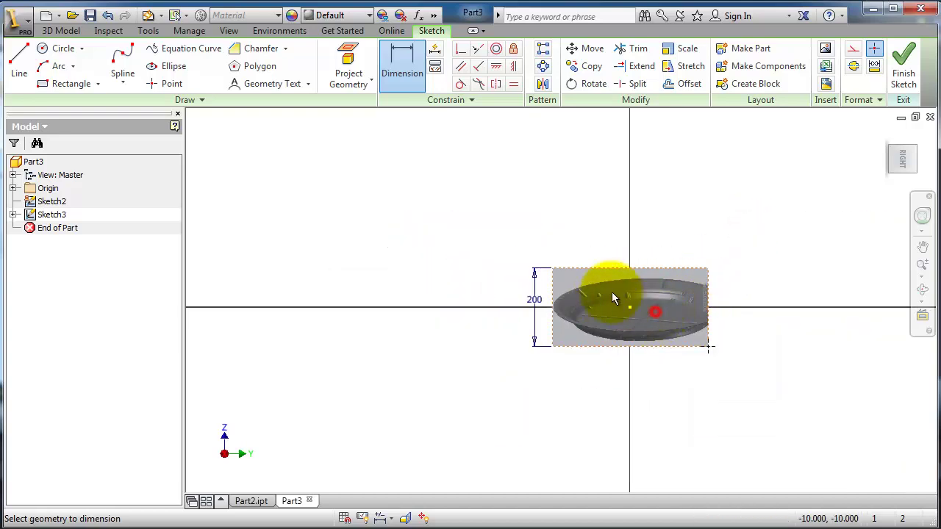
{"action": "left_click", "coordinate": [553, 232]}
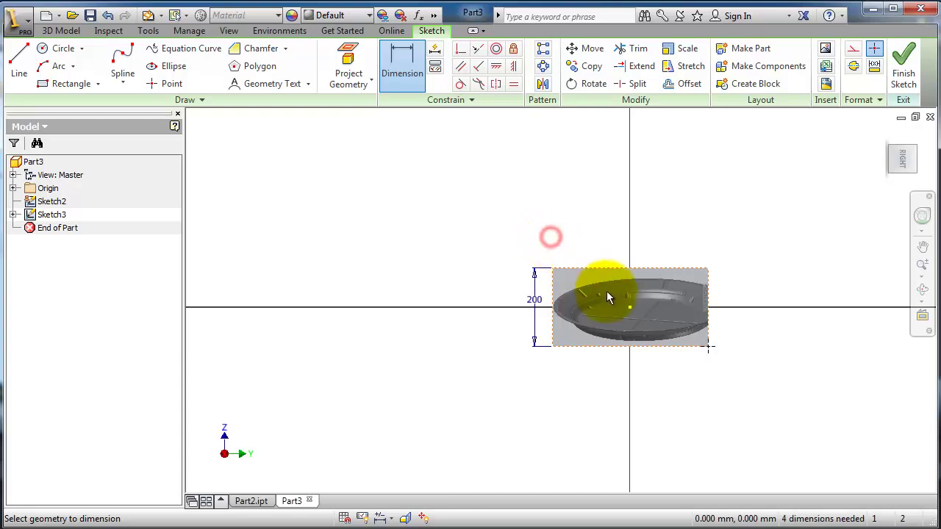
{"action": "left_click", "coordinate": [569, 214]}
{"action": "key", "text": "Escape"}
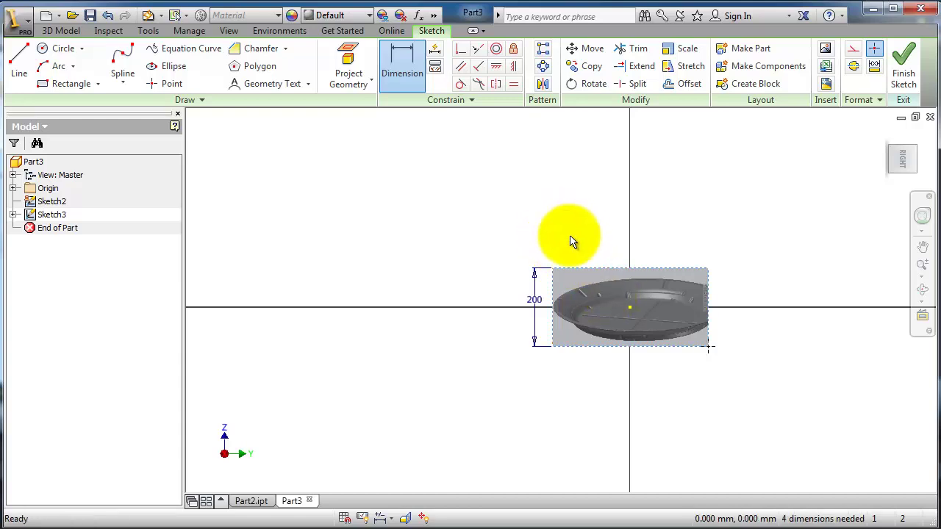
{"action": "left_click_drag", "start_coordinate": [625, 341], "coordinate": [543, 301]}
{"action": "left_click", "coordinate": [547, 174]}
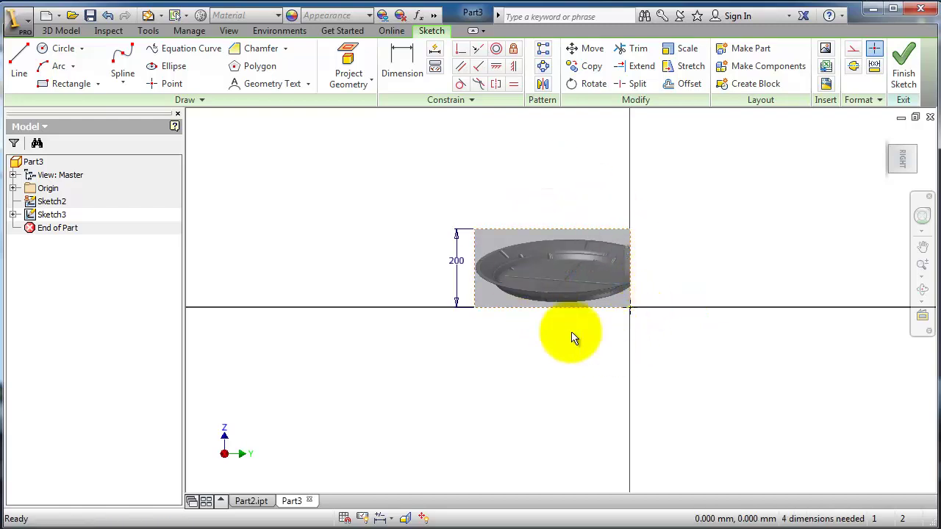
Step: Trace the plate's upper back rim with a three-point arc of about 600 mm radius, starting at the image's right edge
{"action": "scroll", "coordinate": [574, 324], "scroll_direction": "up", "scroll_amount": 3}
{"action": "scroll", "coordinate": [614, 268], "scroll_direction": "down", "scroll_amount": 1}
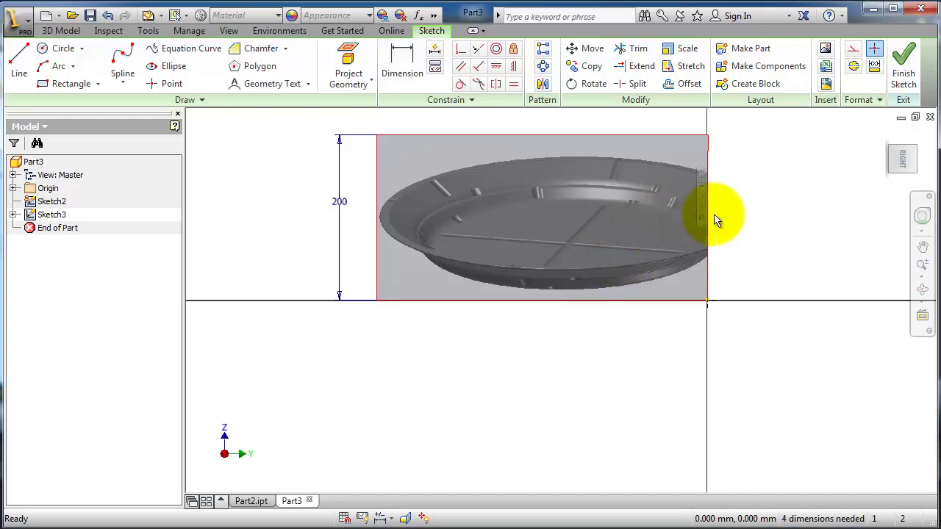
{"action": "scroll", "coordinate": [749, 265], "scroll_direction": "up", "scroll_amount": 3}
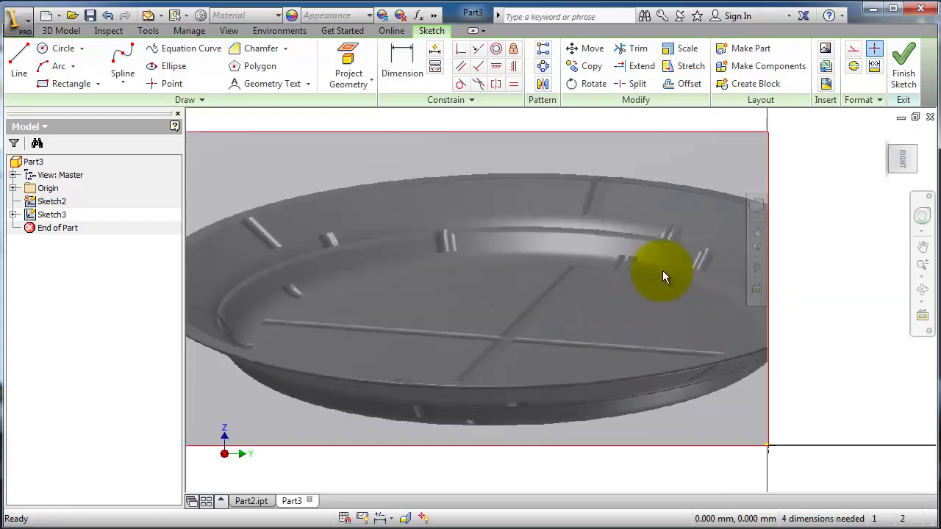
{"action": "scroll", "coordinate": [662, 270], "scroll_direction": "down", "scroll_amount": 2}
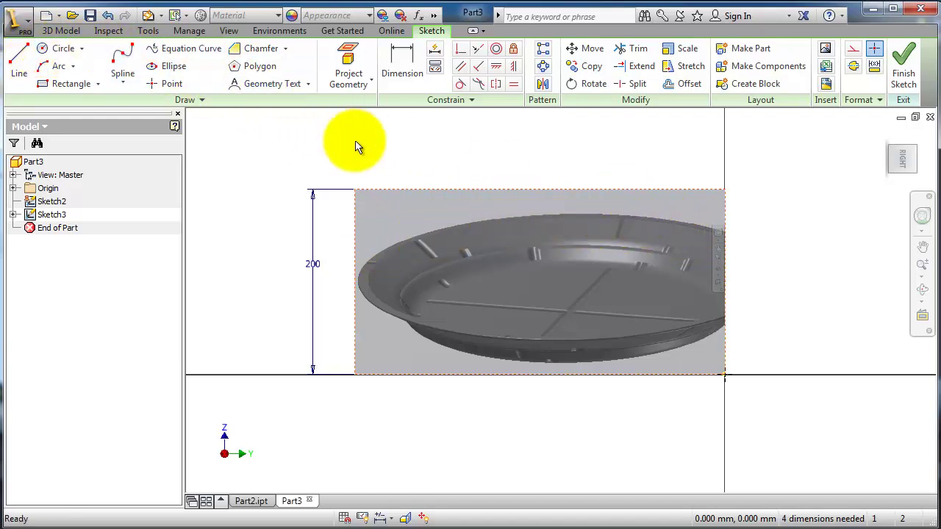
{"action": "left_click", "coordinate": [57, 67]}
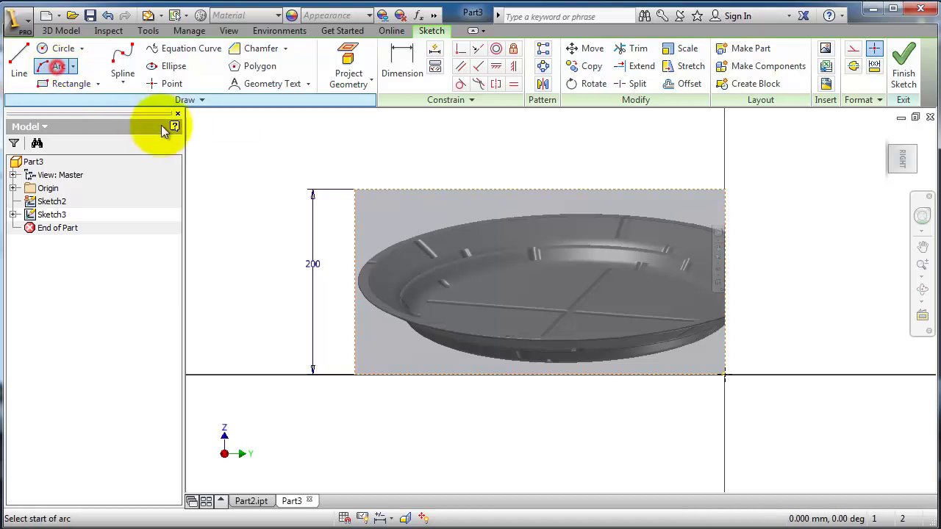
{"action": "left_click", "coordinate": [726, 233]}
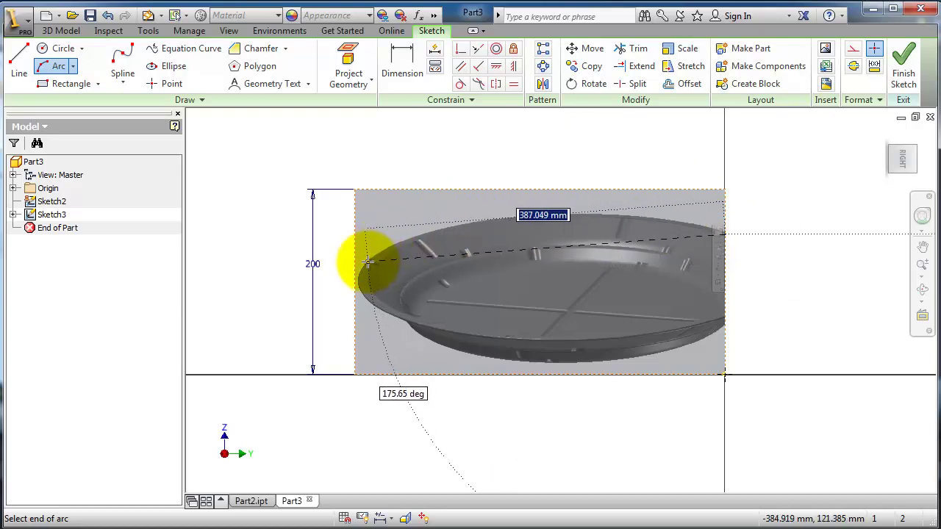
{"action": "left_click", "coordinate": [388, 249]}
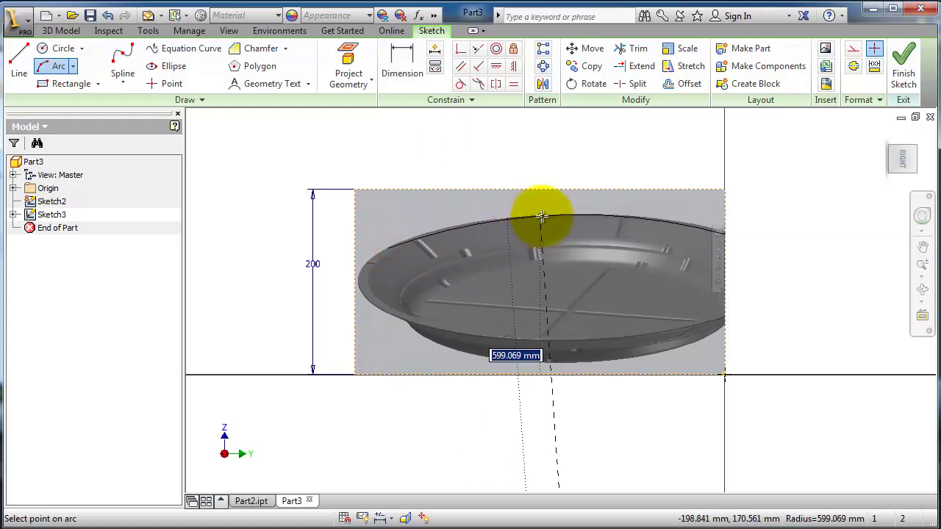
{"action": "left_click", "coordinate": [563, 214]}
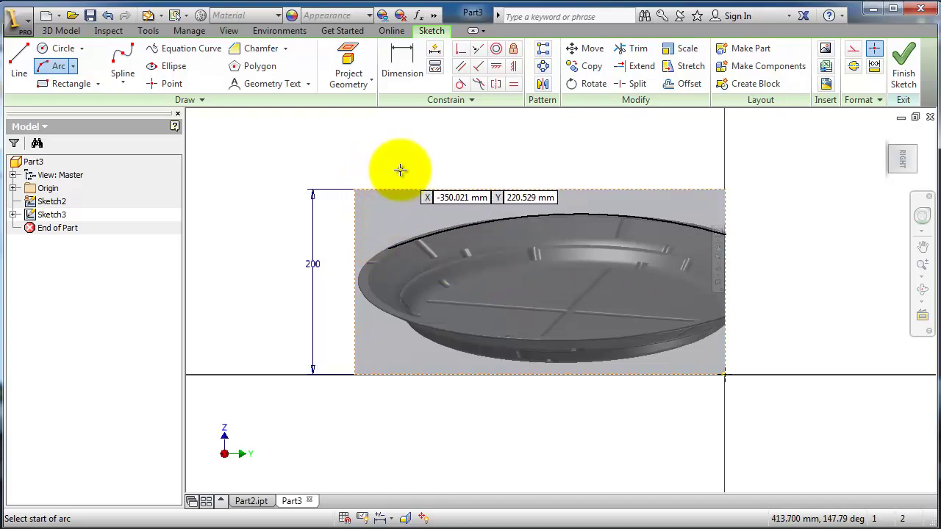
Step: Try to continue the rim trace from the upper arc's left end with a tangent arc of about 62 mm radius ending at the image's left edge
{"action": "key", "text": "Escape"}
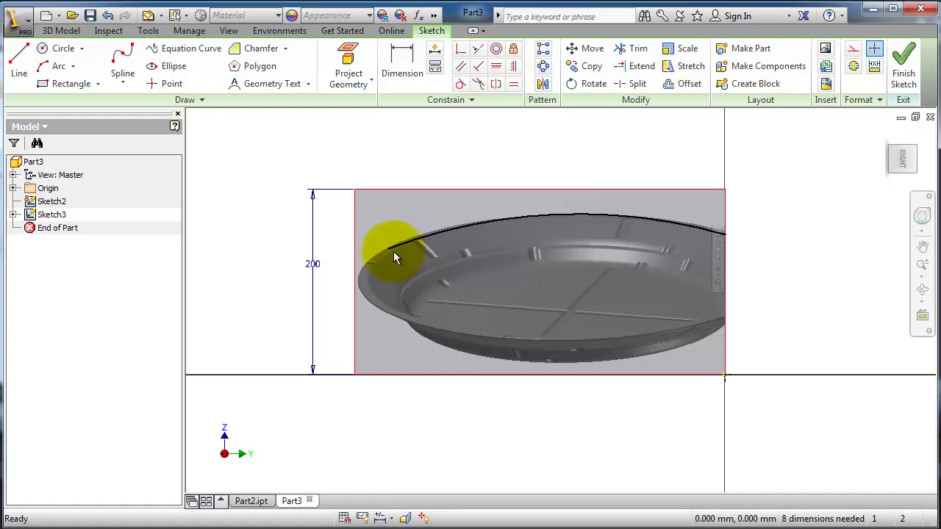
{"action": "left_click", "coordinate": [73, 66]}
{"action": "left_click", "coordinate": [80, 119]}
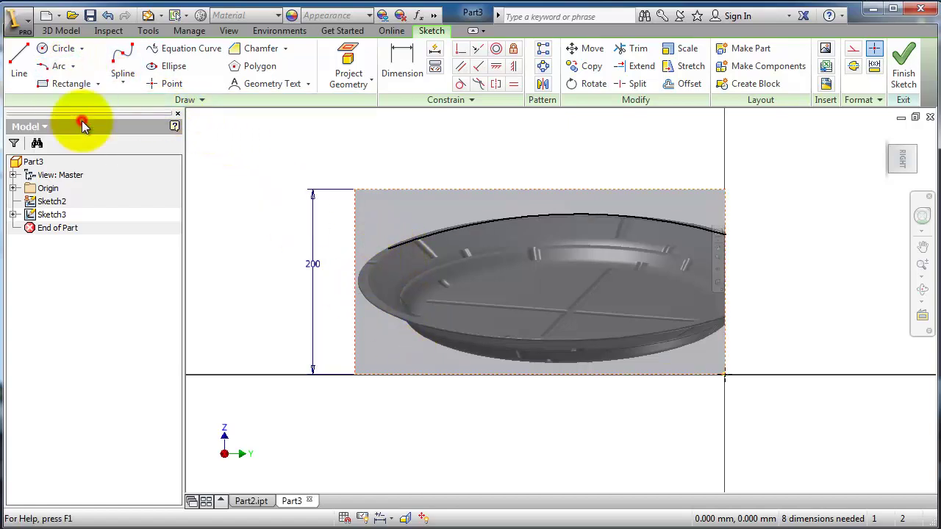
{"action": "left_click", "coordinate": [386, 247]}
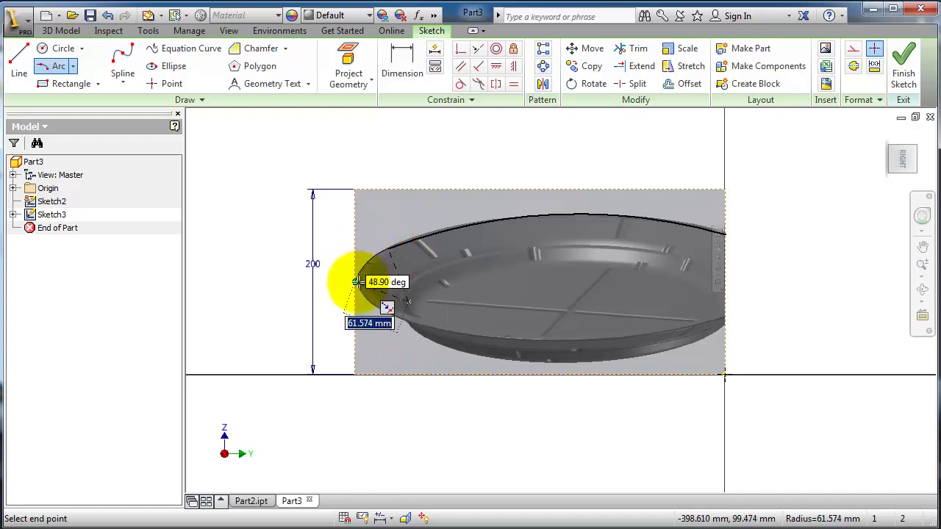
{"action": "left_click", "coordinate": [357, 282]}
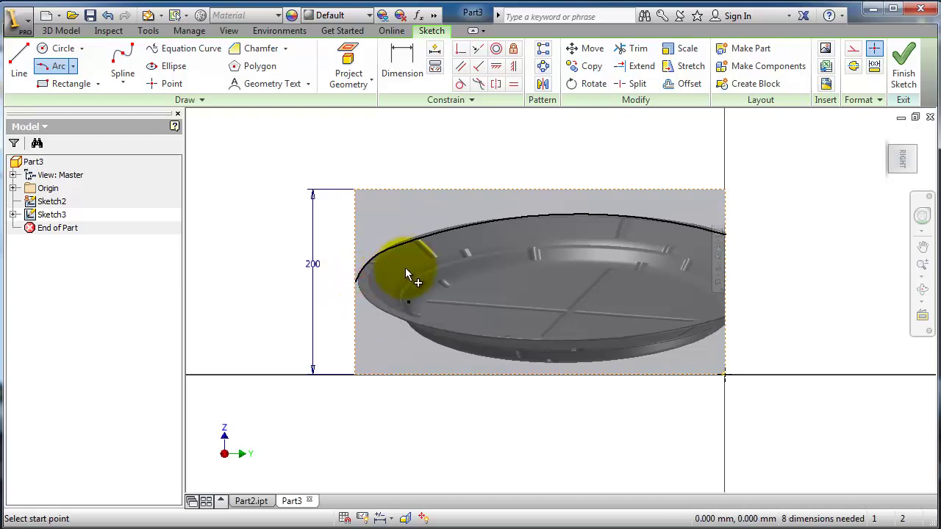
{"action": "key", "text": "Escape"}
Step: Continue the rim trace with a tangent arc of about 63 mm radius from the upper arc's left end to the plate's leftmost edge
{"action": "scroll", "coordinate": [397, 268], "scroll_direction": "up", "scroll_amount": 5}
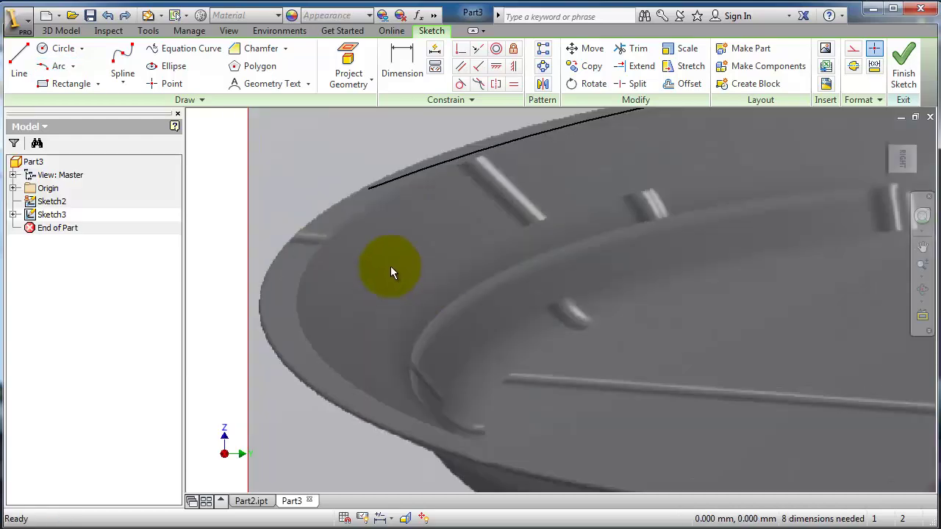
{"action": "left_click", "coordinate": [57, 66]}
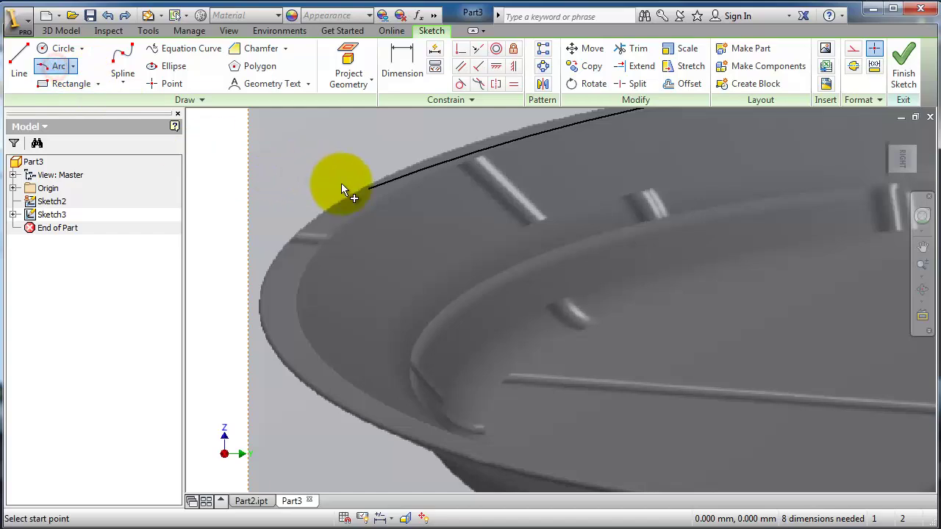
{"action": "left_click", "coordinate": [367, 189]}
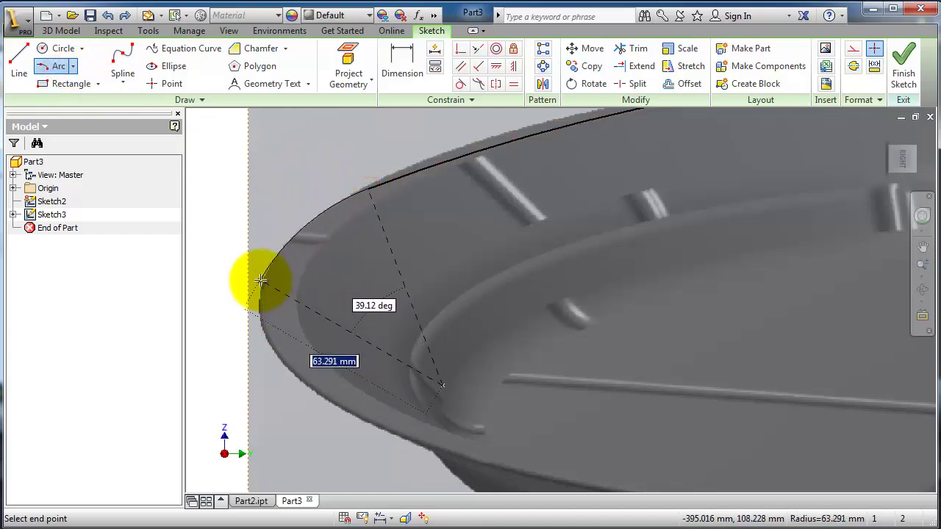
{"action": "left_click", "coordinate": [263, 281]}
{"action": "scroll", "coordinate": [626, 296], "scroll_direction": "up", "scroll_amount": 5}
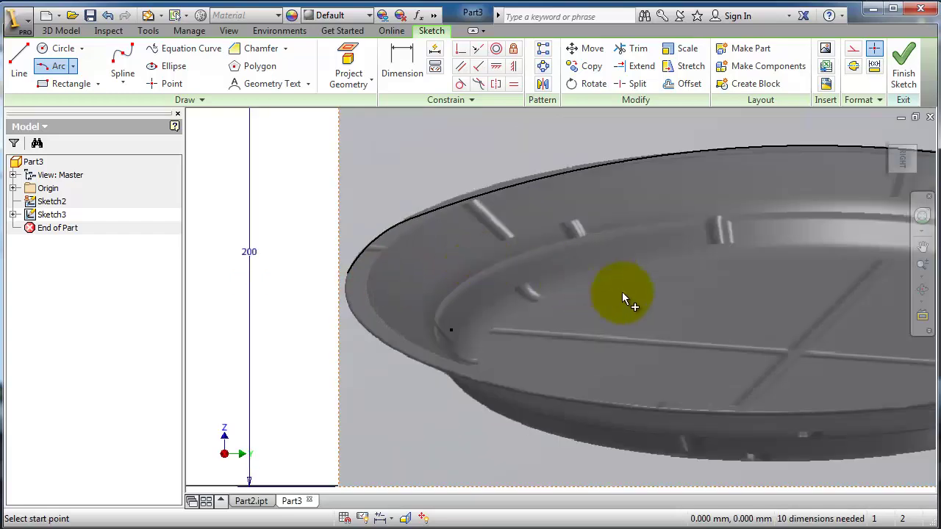
{"action": "middle_click_drag", "start_coordinate": [793, 304], "coordinate": [713, 272]}
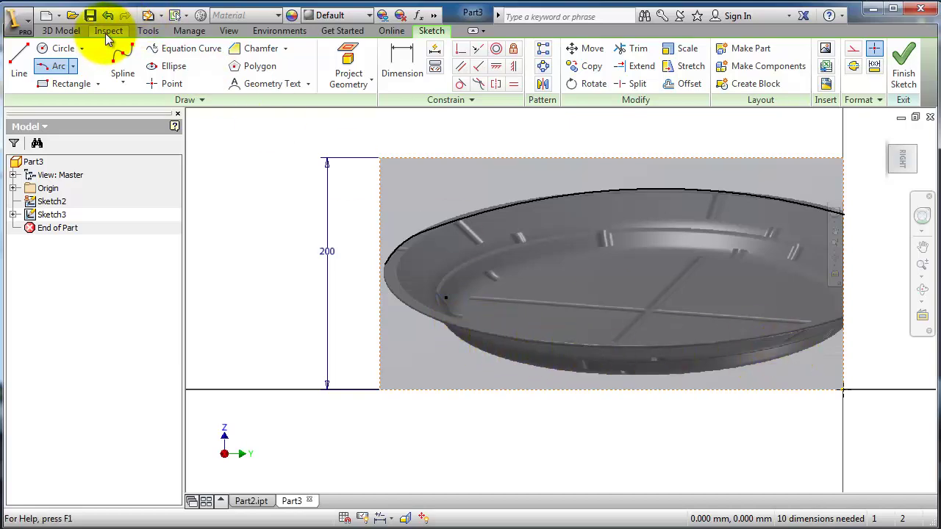
{"action": "left_click", "coordinate": [73, 66]}
{"action": "left_click", "coordinate": [78, 100]}
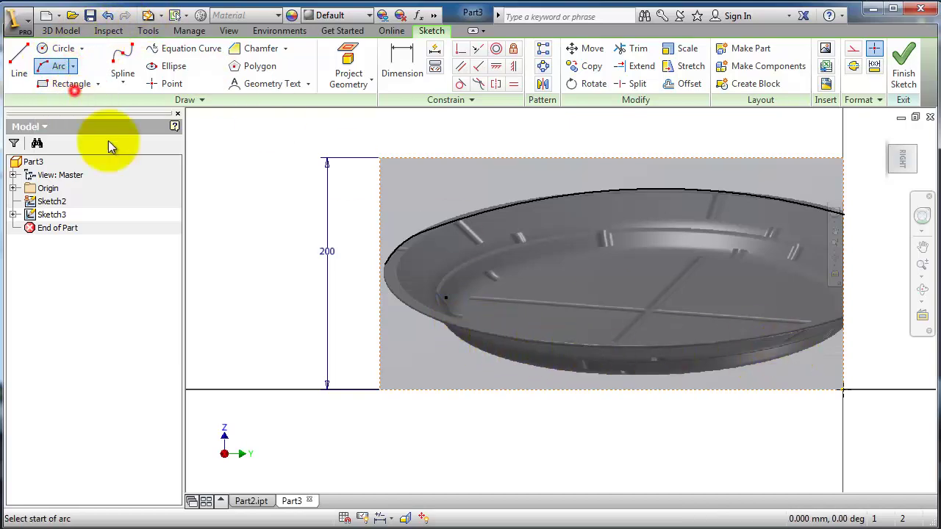
{"action": "left_click", "coordinate": [841, 319]}
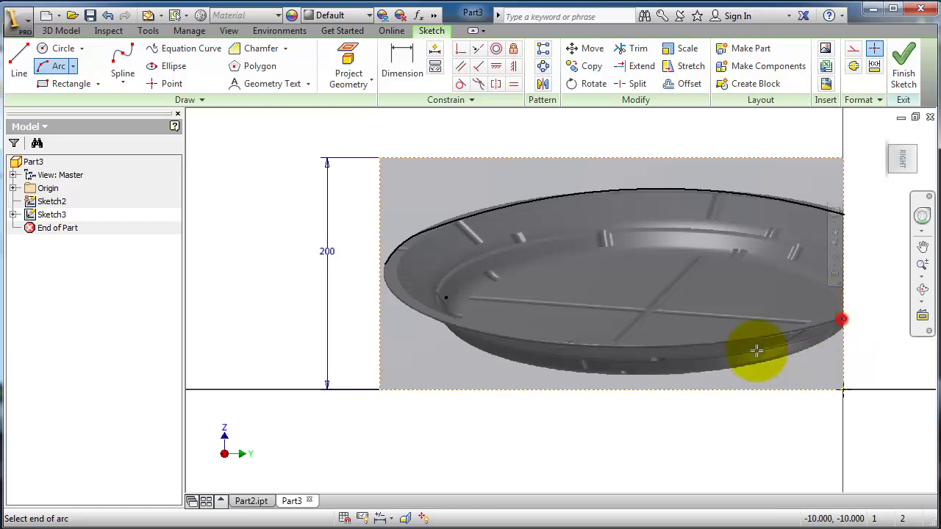
{"action": "left_click", "coordinate": [384, 279]}
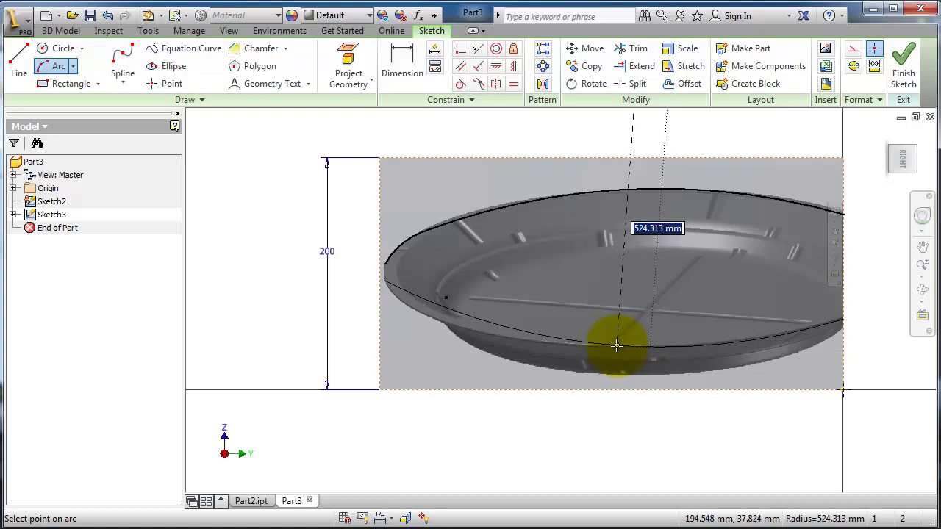
{"action": "key", "text": "Escape"}
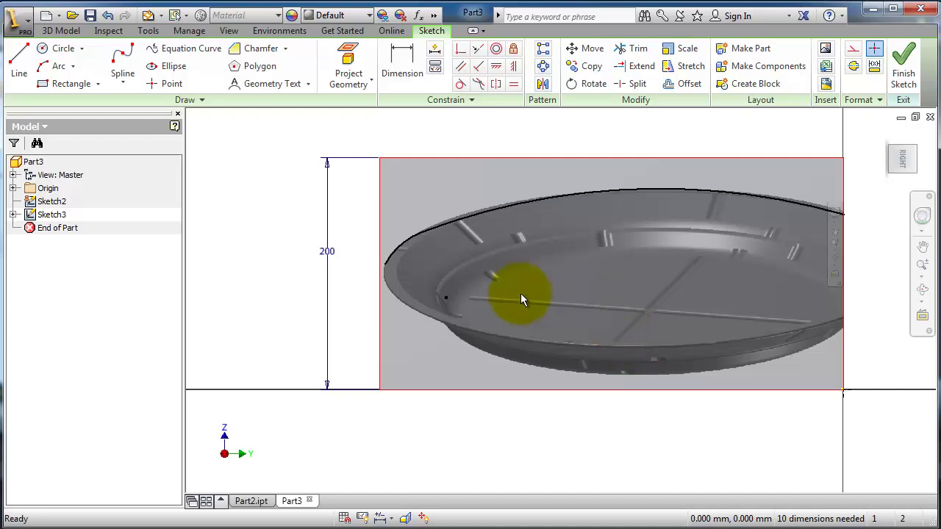
Step: Trace the plate's front rim with a spline from the tangent arc's lower end, through two intermediate rim points, to the image's right edge
{"action": "left_click", "coordinate": [126, 65]}
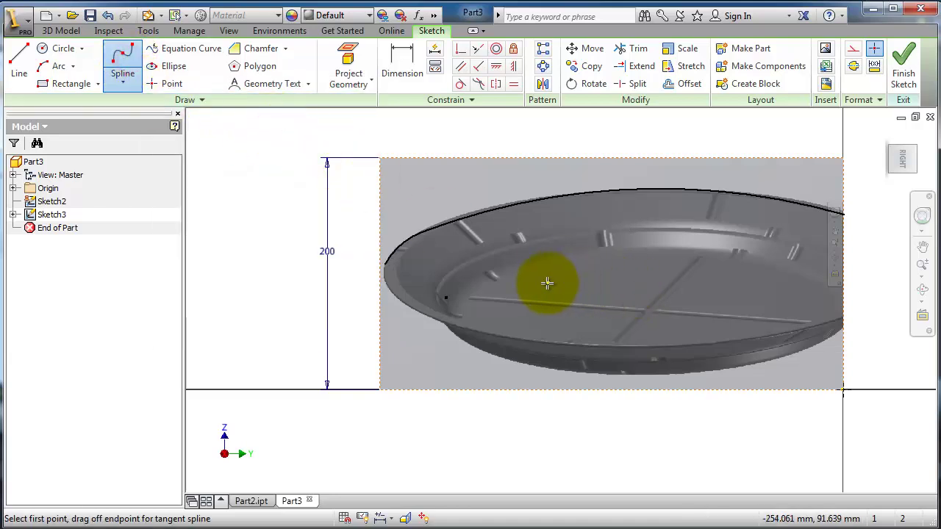
{"action": "left_click", "coordinate": [384, 263]}
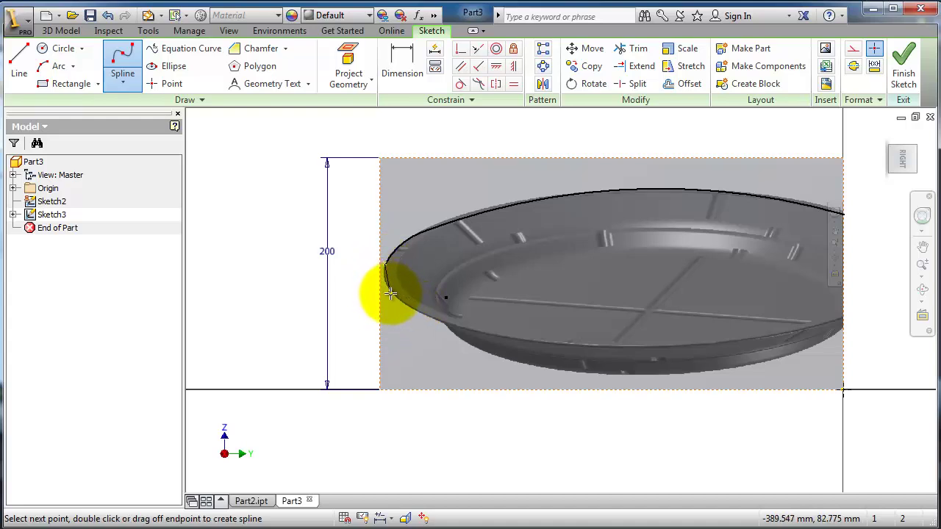
{"action": "left_click", "coordinate": [390, 294]}
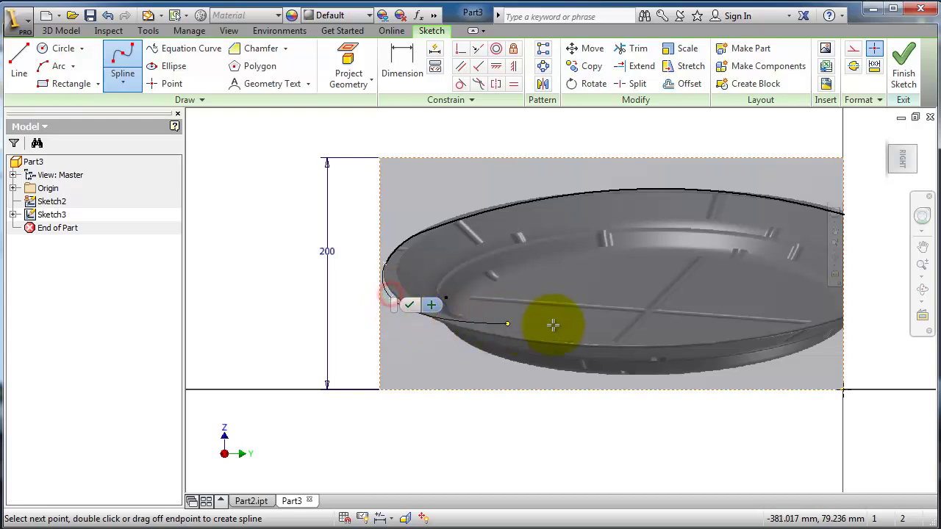
{"action": "left_click", "coordinate": [628, 347]}
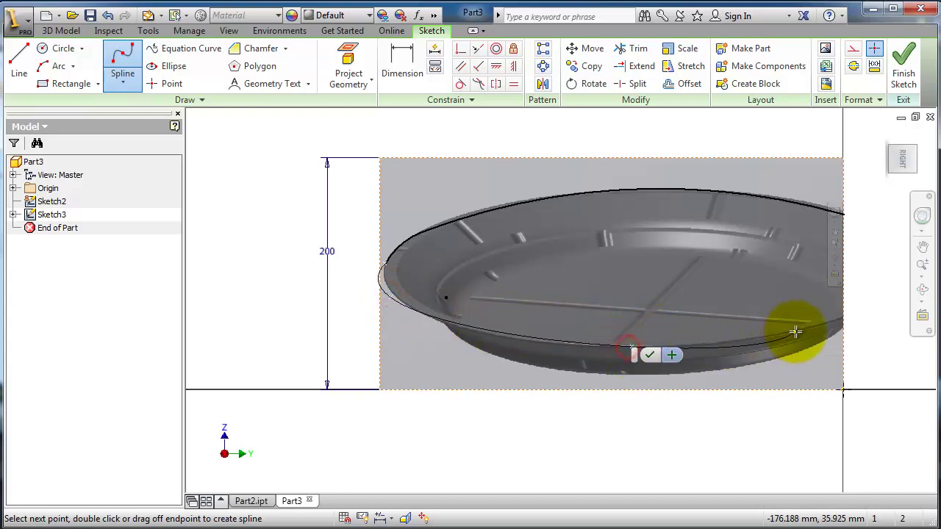
{"action": "left_click", "coordinate": [842, 319]}
{"action": "left_click", "coordinate": [862, 327]}
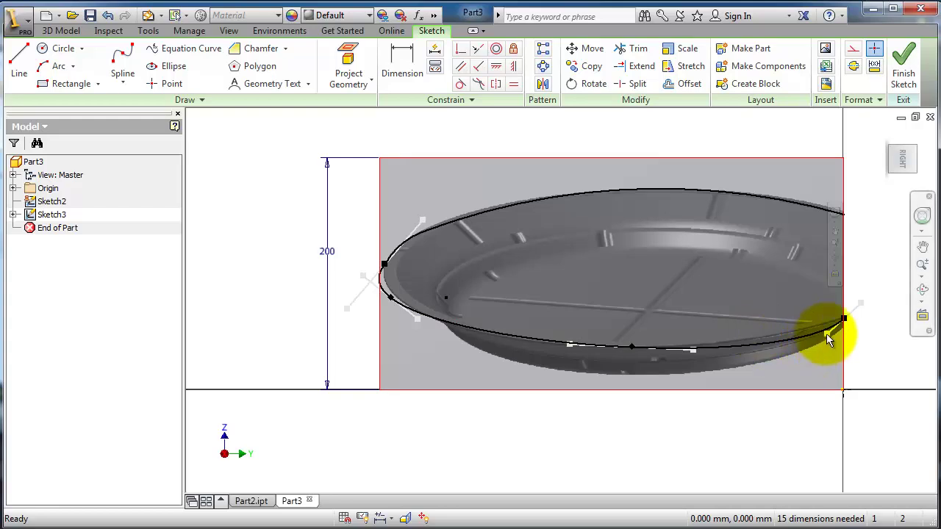
Step: Adjust the tangent handle at the spline's right end so the curve follows the plate's front rim near the image edge
{"action": "left_click", "coordinate": [826, 332]}
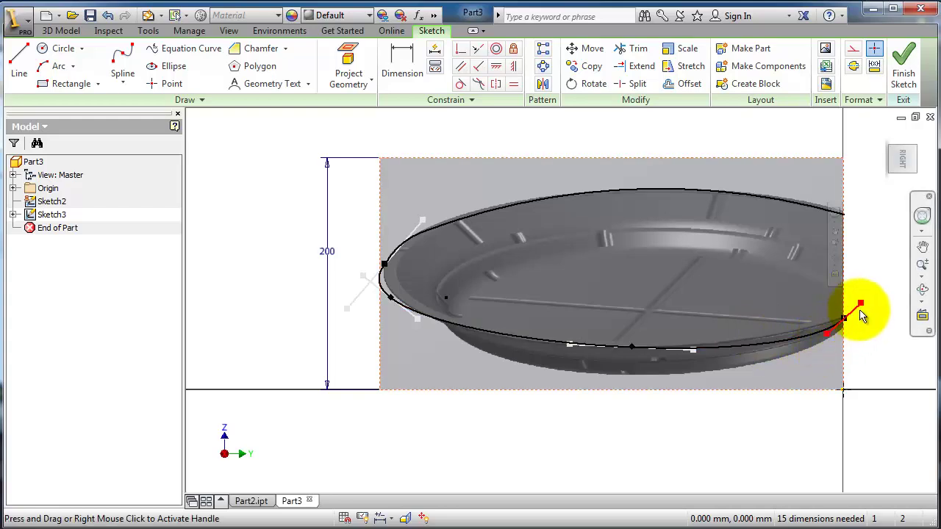
{"action": "left_click_drag", "start_coordinate": [862, 304], "coordinate": [862, 303]}
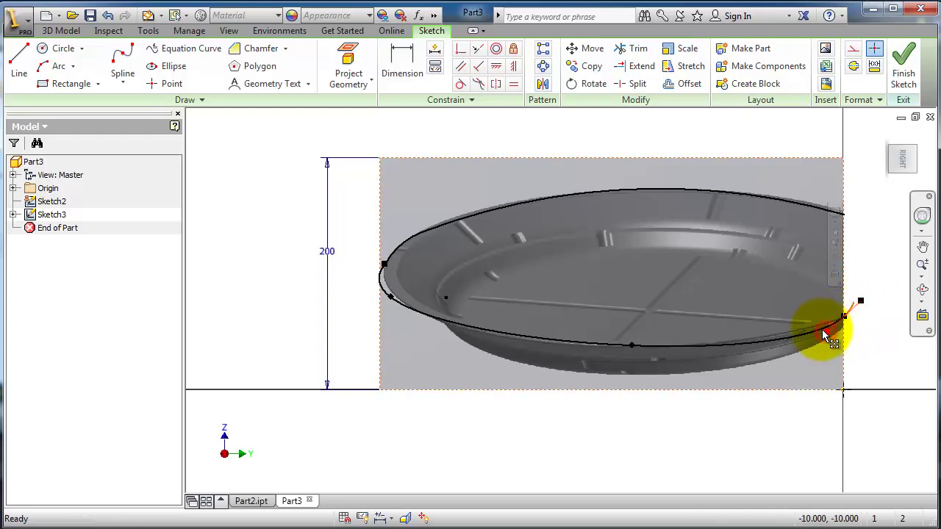
{"action": "left_click_drag", "start_coordinate": [823, 331], "coordinate": [818, 328]}
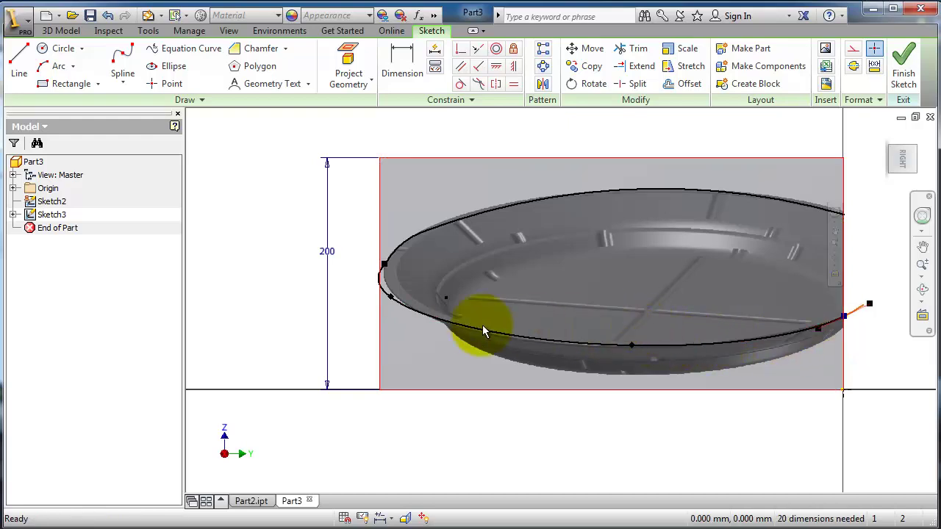
Step: Shift the spline's bottom-middle fit point slightly left and its lower-left fit point slightly right to match the plate's rim
{"action": "left_click", "coordinate": [624, 346]}
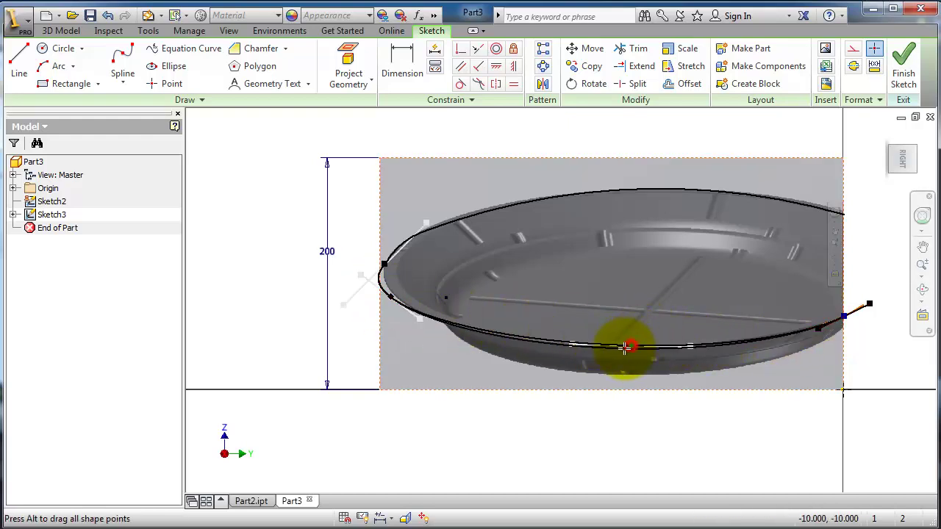
{"action": "left_click", "coordinate": [615, 362]}
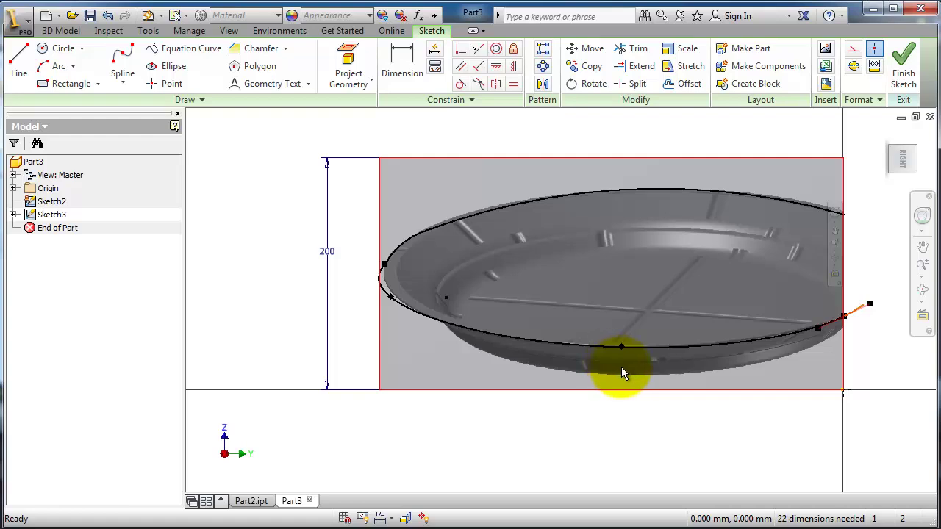
{"action": "left_click", "coordinate": [393, 296]}
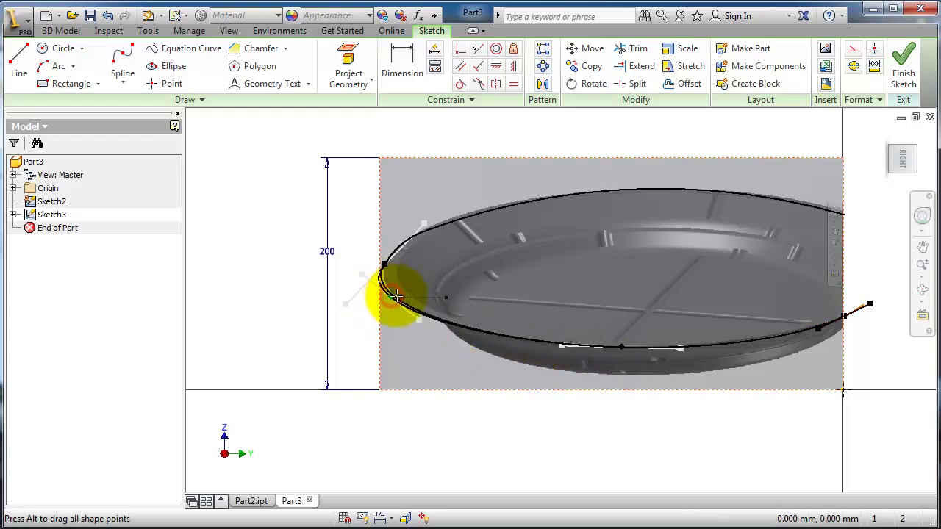
{"action": "key", "text": "Escape"}
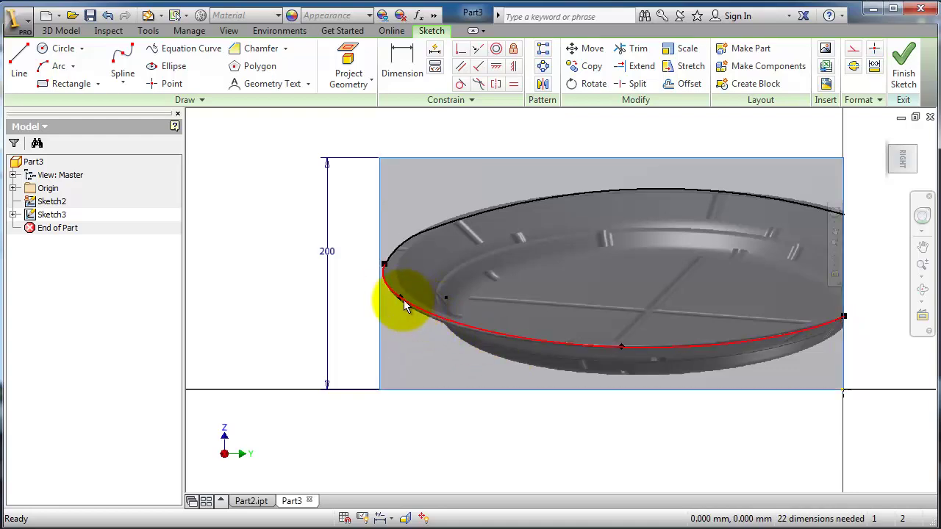
Step: Adjust both ends of the tangent handle at the spline's lower-left fit point to fit the curve to the rim
{"action": "left_click", "coordinate": [402, 301]}
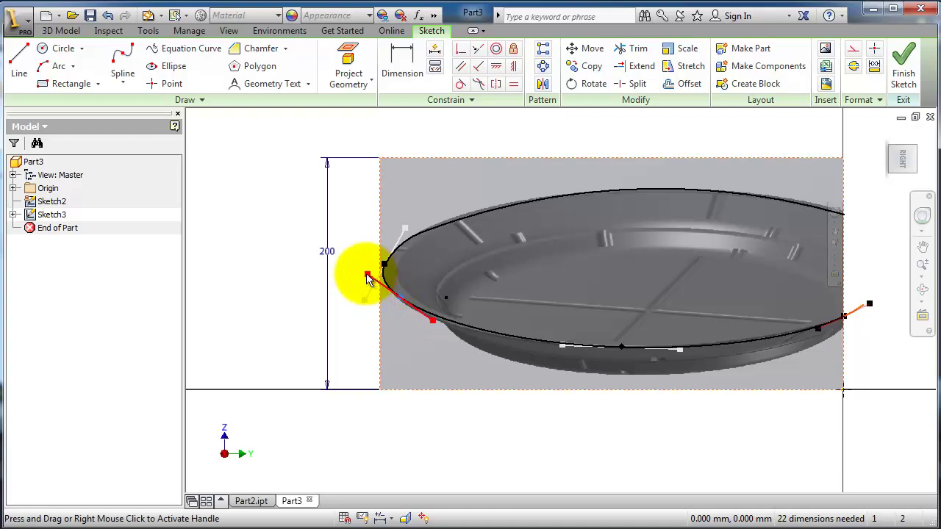
{"action": "left_click_drag", "start_coordinate": [365, 277], "coordinate": [367, 274]}
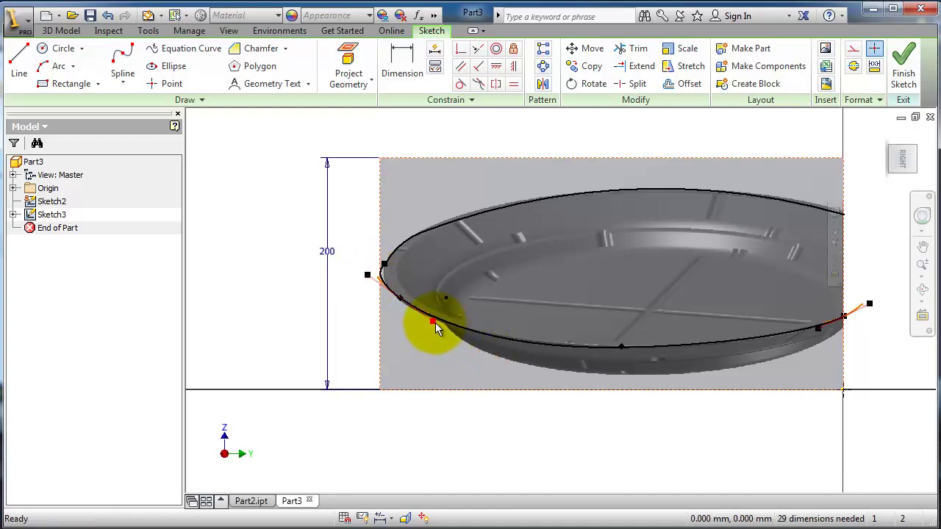
{"action": "left_click_drag", "start_coordinate": [433, 323], "coordinate": [435, 325]}
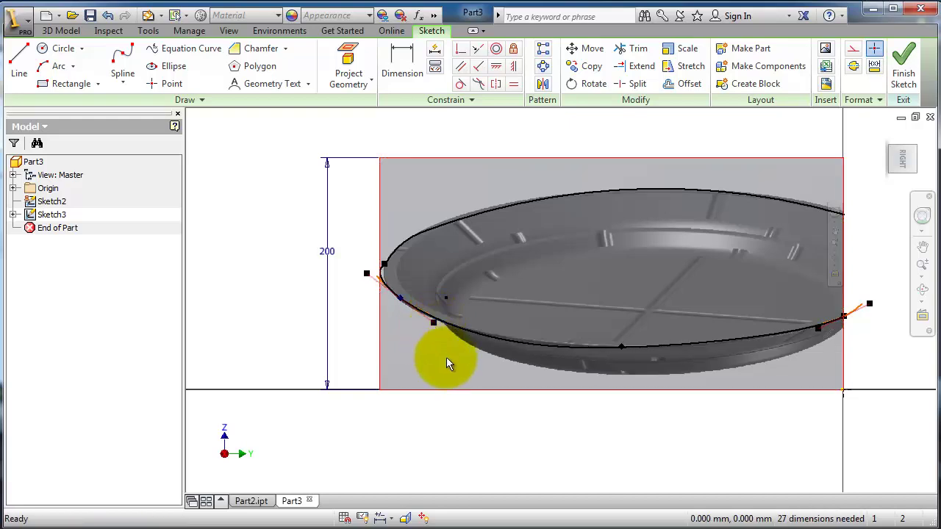
{"action": "left_click", "coordinate": [460, 358]}
Step: Adjust both ends of the tangent handle at the spline's bottom-middle fit point to fit the plate's front rim
{"action": "left_click", "coordinate": [565, 351]}
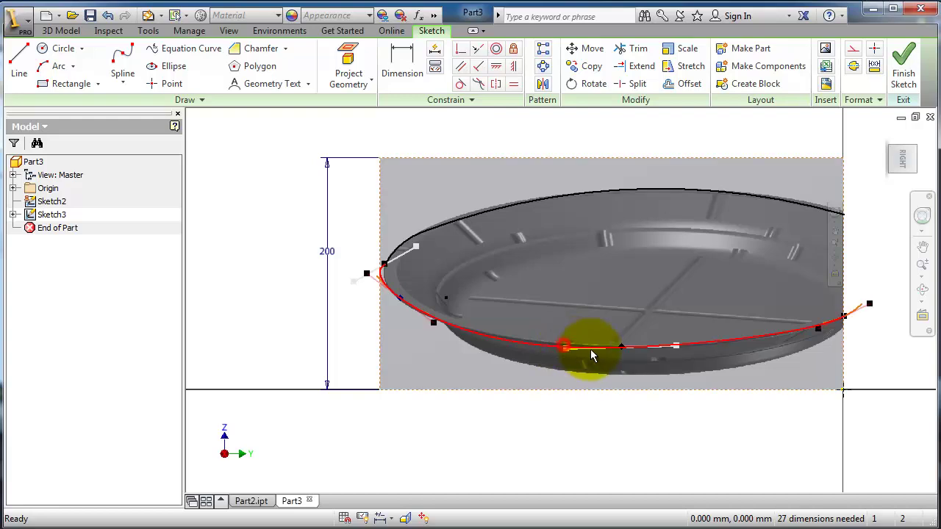
{"action": "left_click_drag", "start_coordinate": [675, 353], "coordinate": [672, 355]}
{"action": "left_click", "coordinate": [622, 350]}
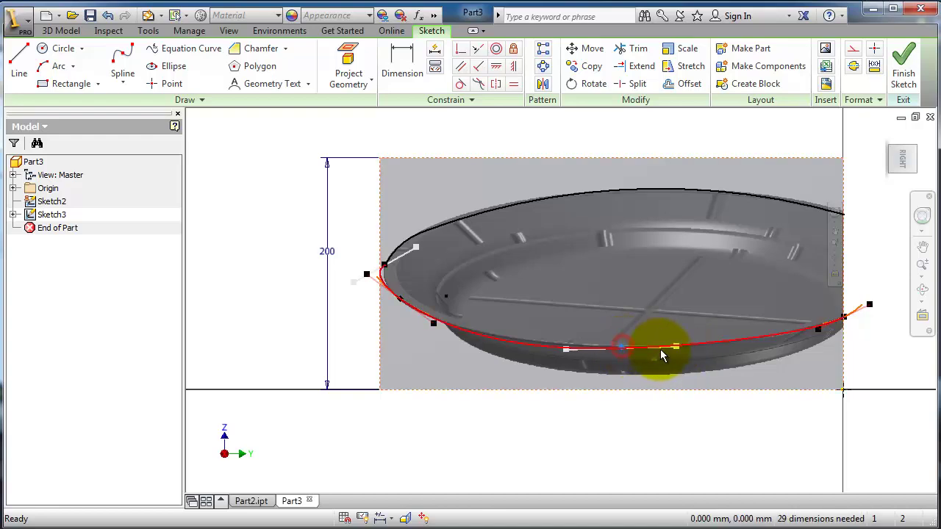
{"action": "left_click_drag", "start_coordinate": [677, 355], "coordinate": [678, 353]}
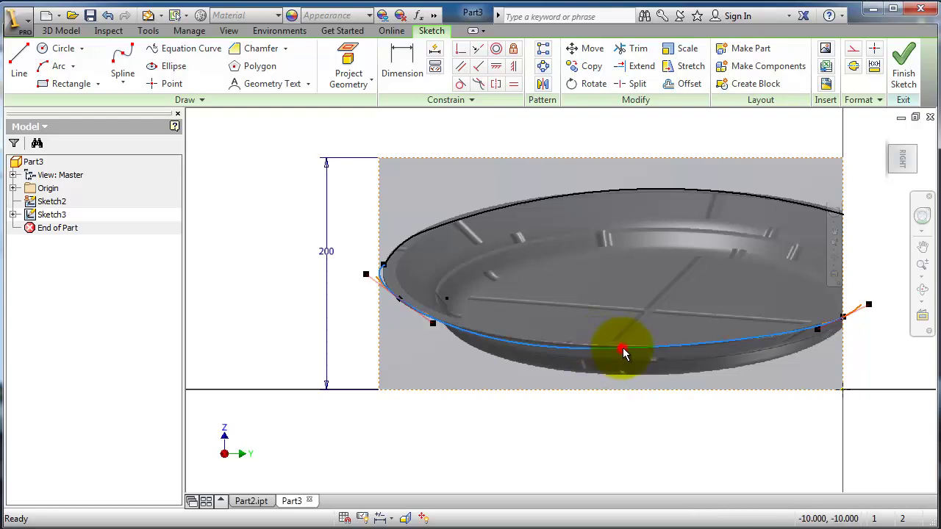
{"action": "left_click", "coordinate": [622, 347]}
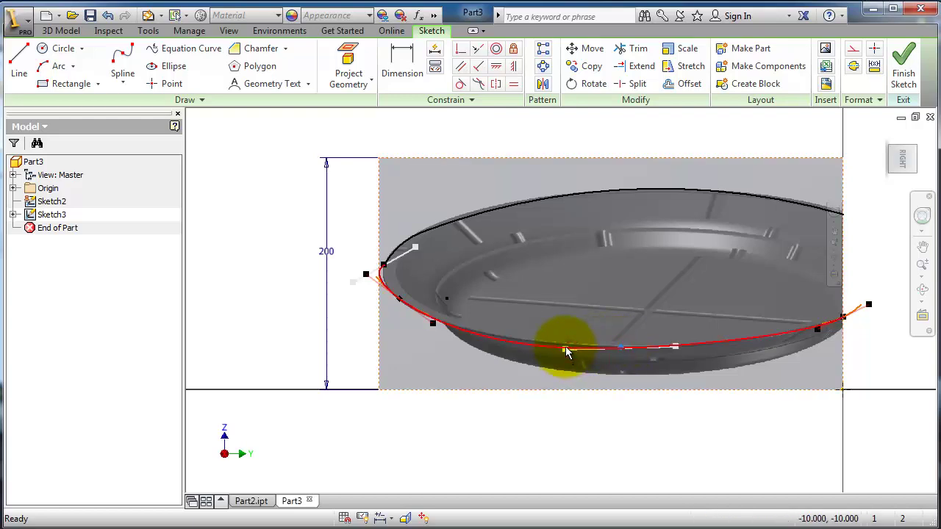
{"action": "left_click_drag", "start_coordinate": [566, 352], "coordinate": [573, 357]}
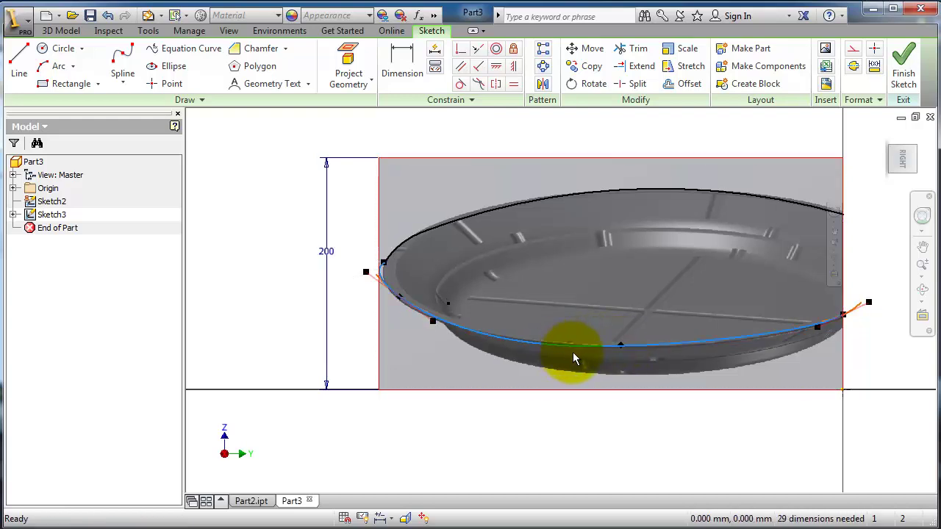
Step: Fine-tune the left and right ends of the bottom-middle fit point's tangent handle so the curve follows the rim more closely
{"action": "scroll", "coordinate": [573, 352], "scroll_direction": "up", "scroll_amount": 5}
{"action": "left_click", "coordinate": [740, 324]}
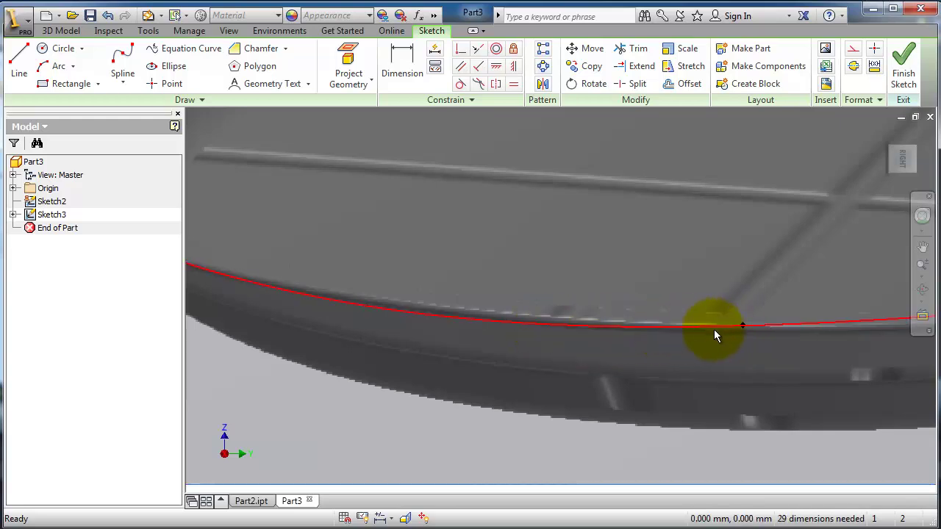
{"action": "left_click", "coordinate": [739, 326]}
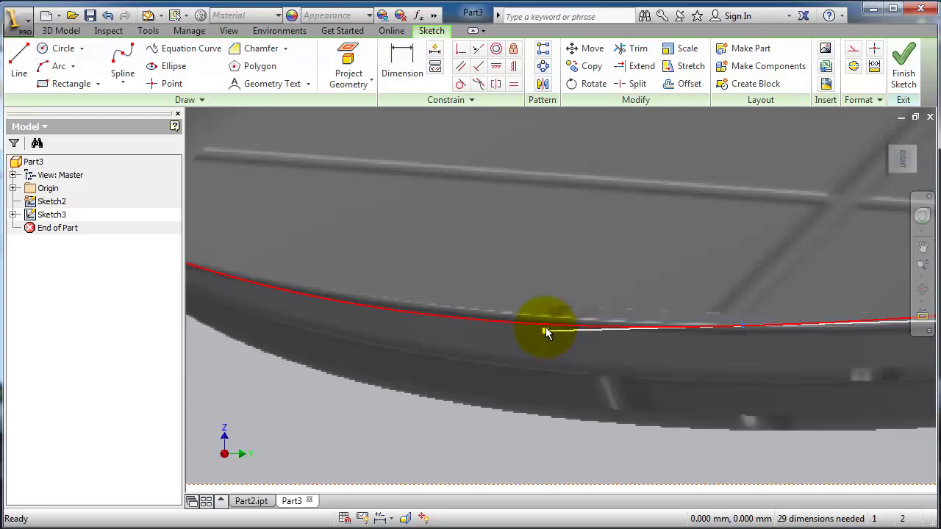
{"action": "left_click_drag", "start_coordinate": [545, 325], "coordinate": [545, 325]}
{"action": "scroll", "coordinate": [835, 344], "scroll_direction": "down", "scroll_amount": 5}
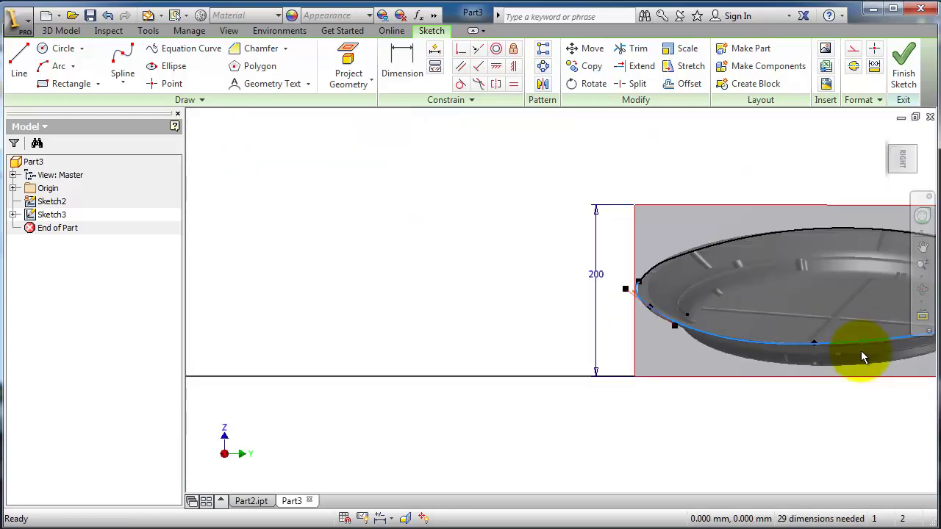
{"action": "middle_click_drag", "start_coordinate": [861, 352], "coordinate": [804, 374]}
{"action": "left_click", "coordinate": [755, 360]}
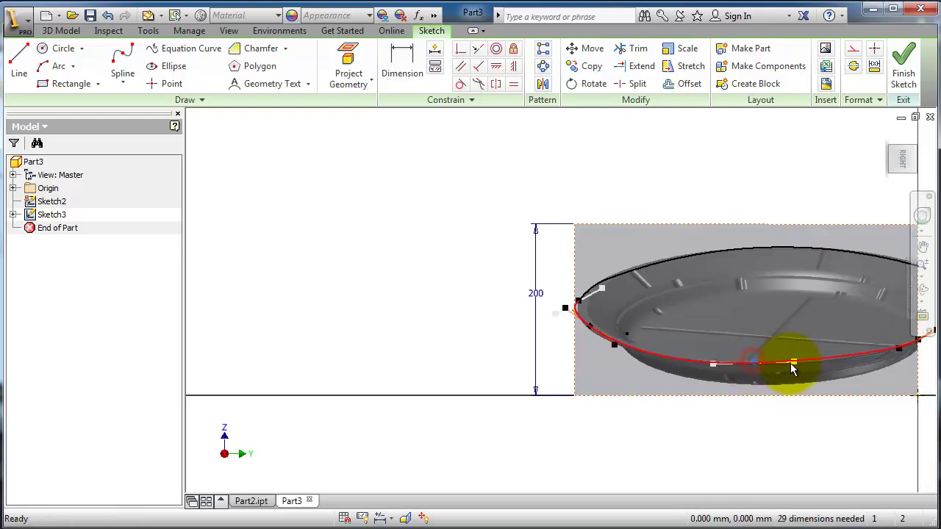
{"action": "left_click_drag", "start_coordinate": [795, 363], "coordinate": [795, 364]}
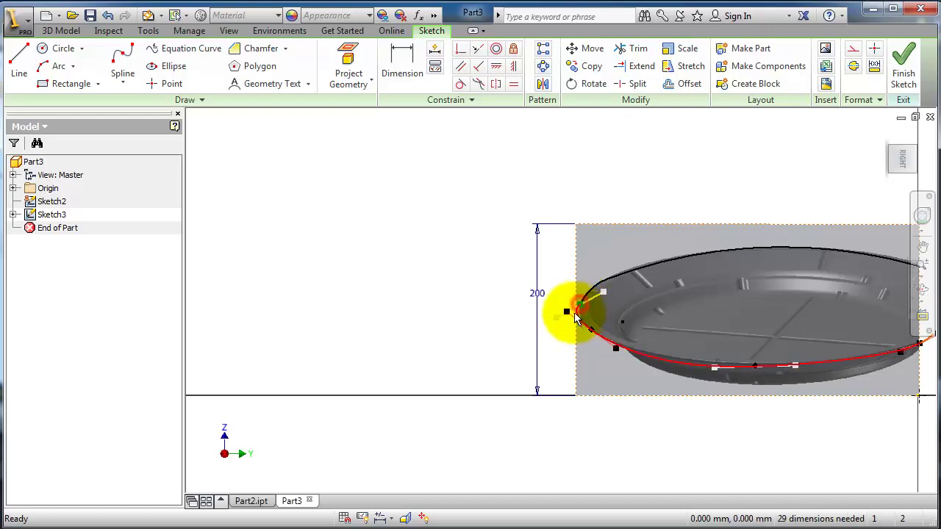
Step: Adjust both ends of the tangent handle at the spline's upper-left start point to smooth its transition into the arc
{"action": "left_click_drag", "start_coordinate": [564, 318], "coordinate": [563, 311]}
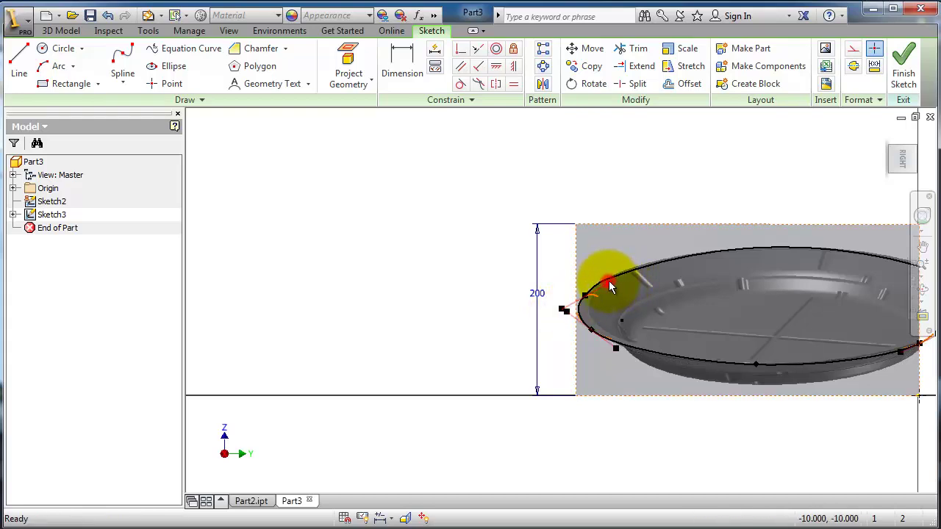
{"action": "left_click_drag", "start_coordinate": [608, 285], "coordinate": [605, 276]}
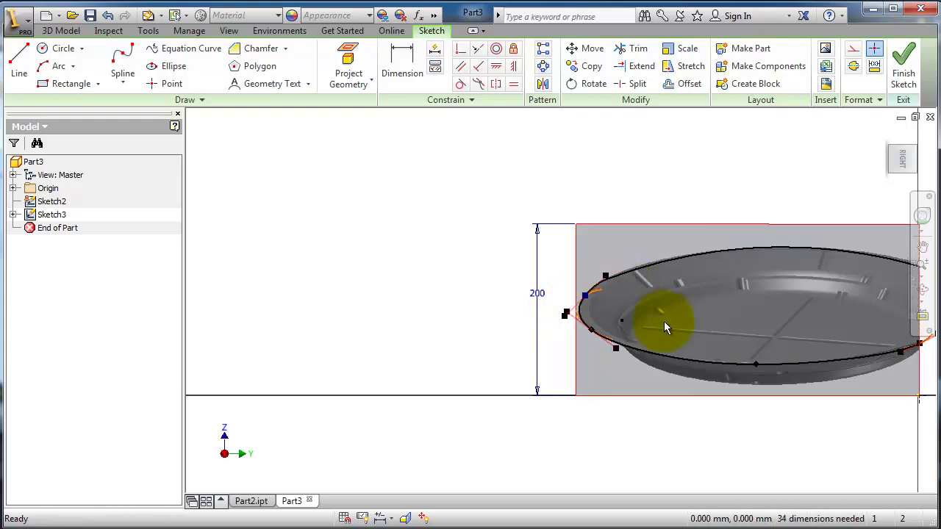
{"action": "scroll", "coordinate": [702, 321], "scroll_direction": "down", "scroll_amount": 4}
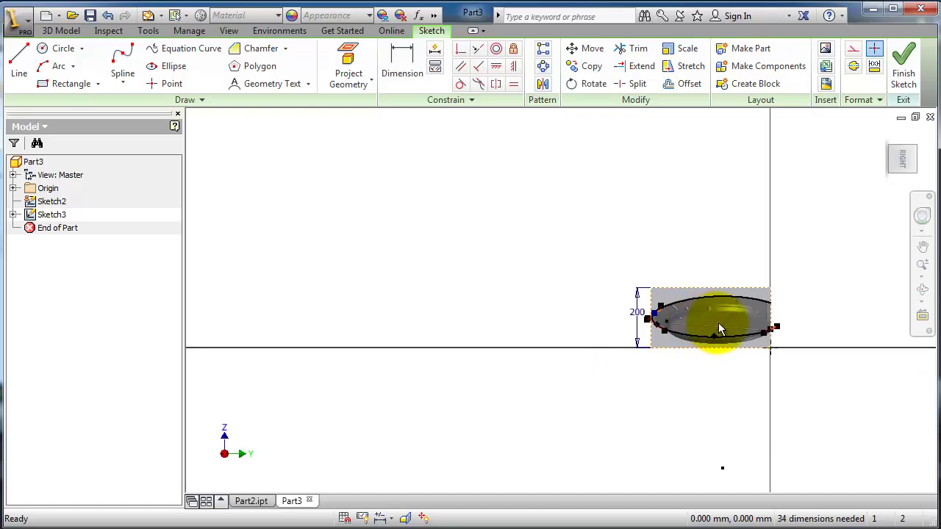
{"action": "scroll", "coordinate": [719, 323], "scroll_direction": "up", "scroll_amount": 2}
{"action": "scroll", "coordinate": [719, 318], "scroll_direction": "up", "scroll_amount": 2}
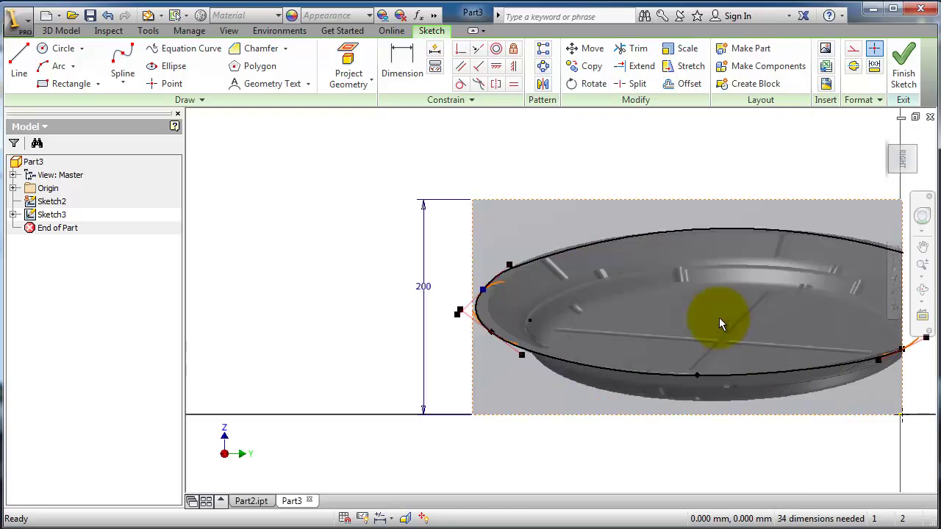
Step: Finish the rim sketch and delete Sketch2 from the part
{"action": "left_click", "coordinate": [906, 74]}
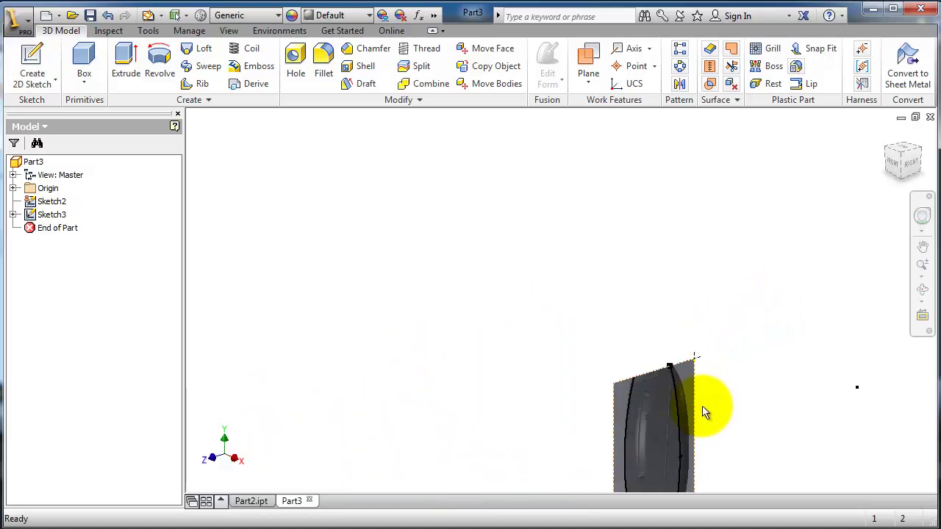
{"action": "middle_click_drag", "start_coordinate": [706, 410], "coordinate": [760, 266]}
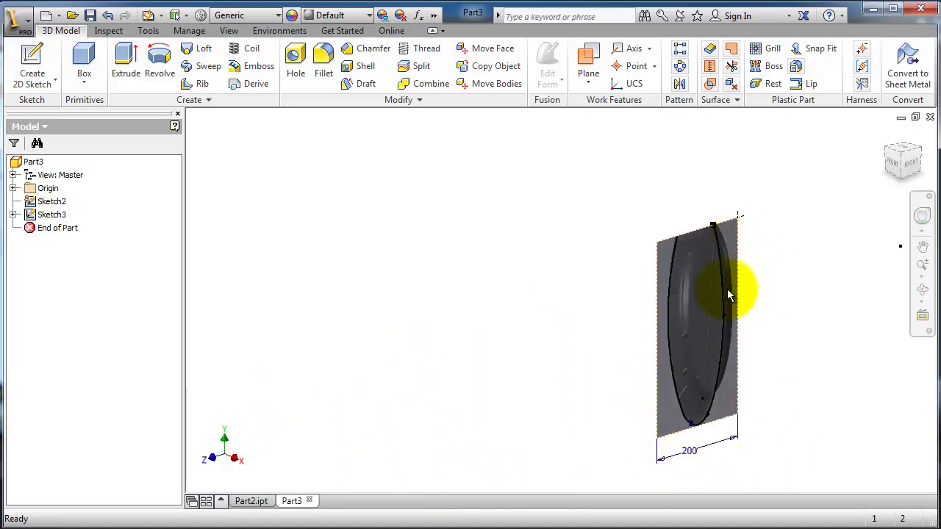
{"action": "right_click", "coordinate": [44, 208]}
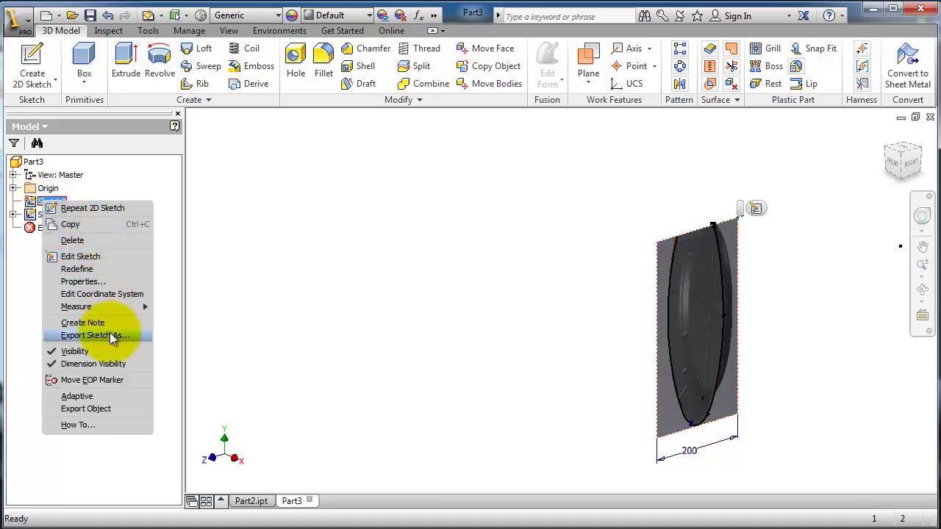
{"action": "left_click", "coordinate": [73, 239]}
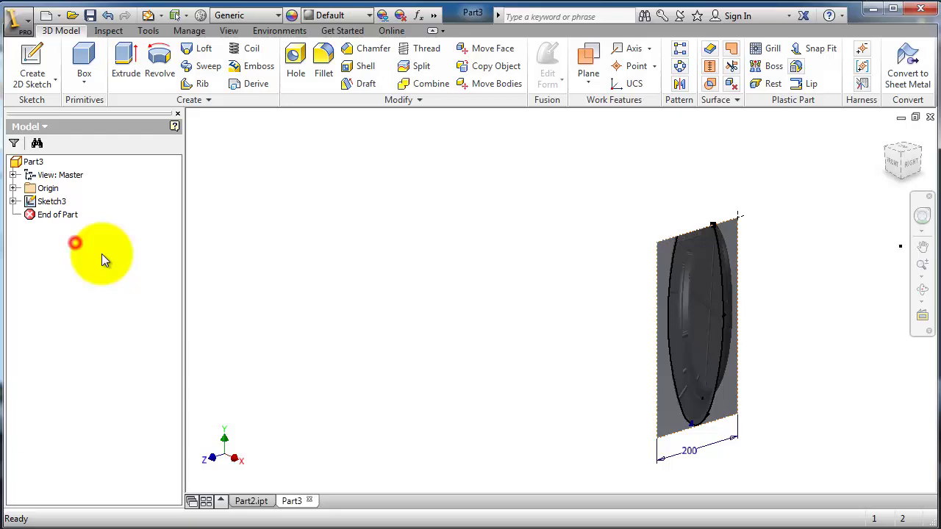
Step: Reopen Sketch3, delete the plate image so only the traced rim curves remain, and finish the sketch
{"action": "left_click", "coordinate": [52, 201]}
{"action": "left_click", "coordinate": [511, 295]}
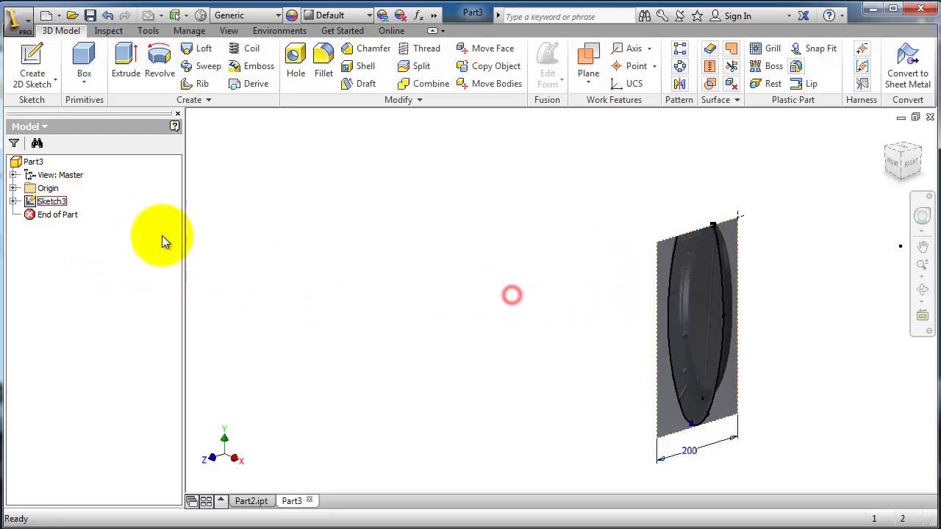
{"action": "double_click", "coordinate": [48, 200]}
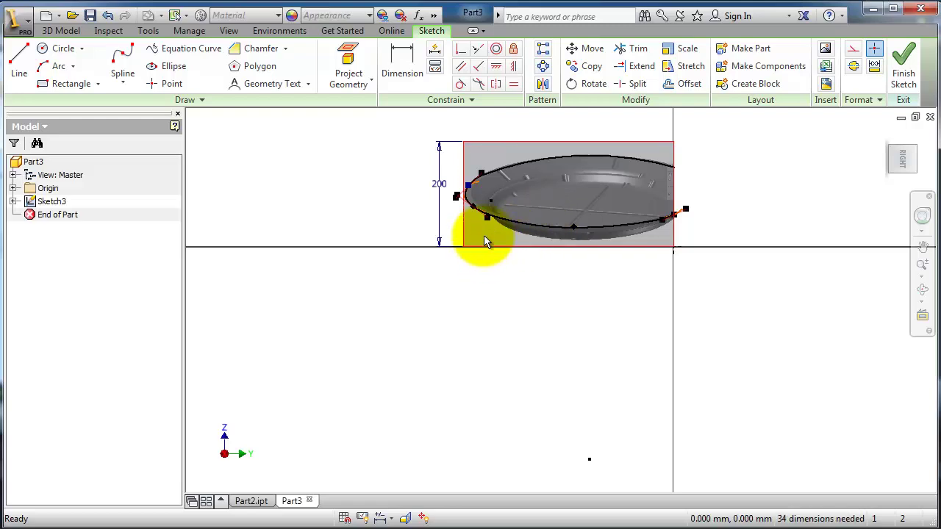
{"action": "right_click", "coordinate": [483, 236]}
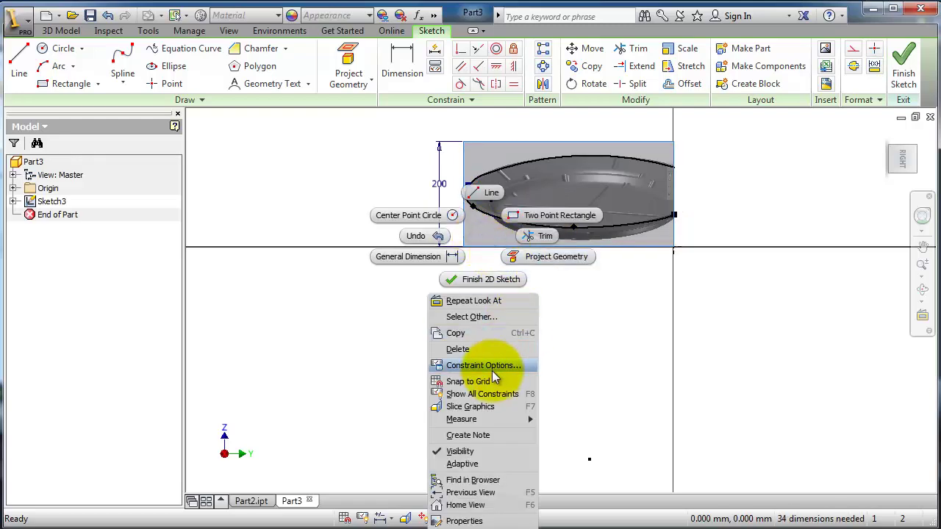
{"action": "left_click", "coordinate": [489, 352]}
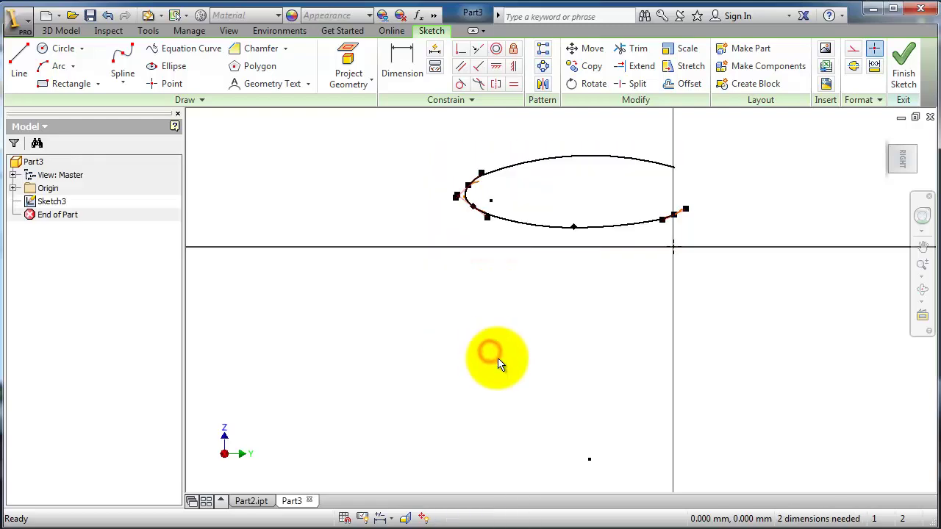
{"action": "left_click", "coordinate": [903, 65]}
{"action": "mouse_move", "coordinate": [740, 357]}
{"action": "middle_mouse_down"}
{"action": "mouse_move", "coordinate": [540, 340]}
{"action": "mouse_move", "coordinate": [577, 314]}
{"action": "middle_mouse_up"}
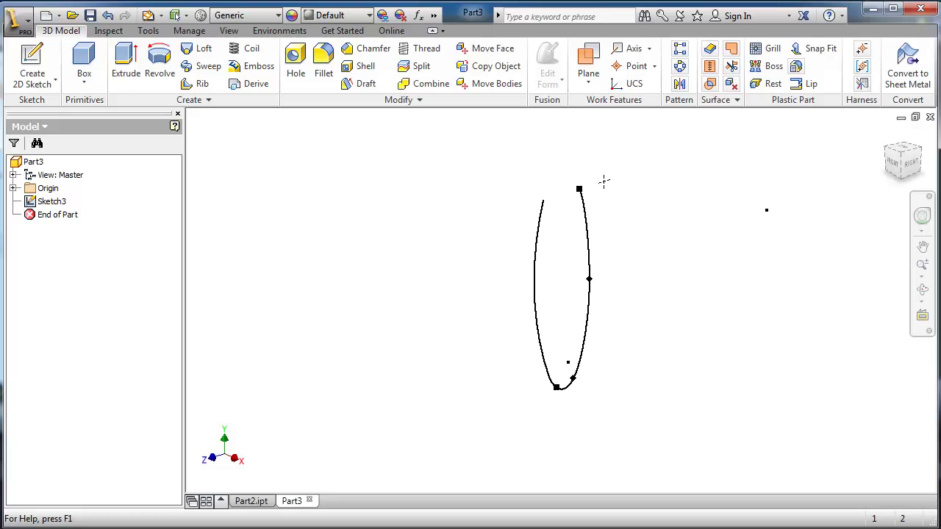